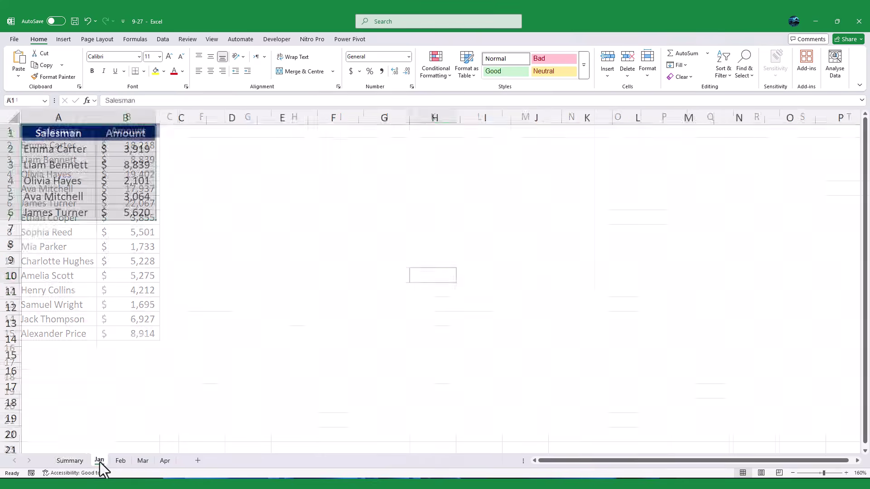
Review the salesman and amount columns on the Jan to Apr sheets, then return to Summary.
left_click(100, 461)
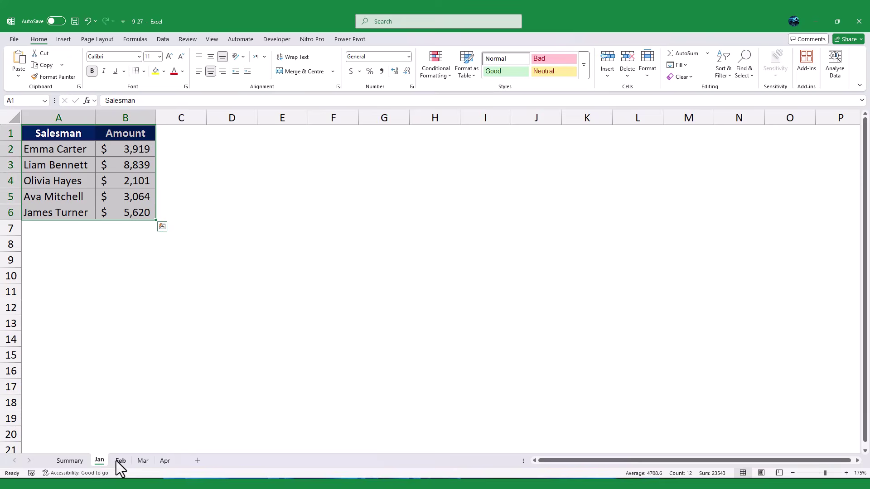
left_click(124, 351)
left_click_drag(72, 133, 85, 208)
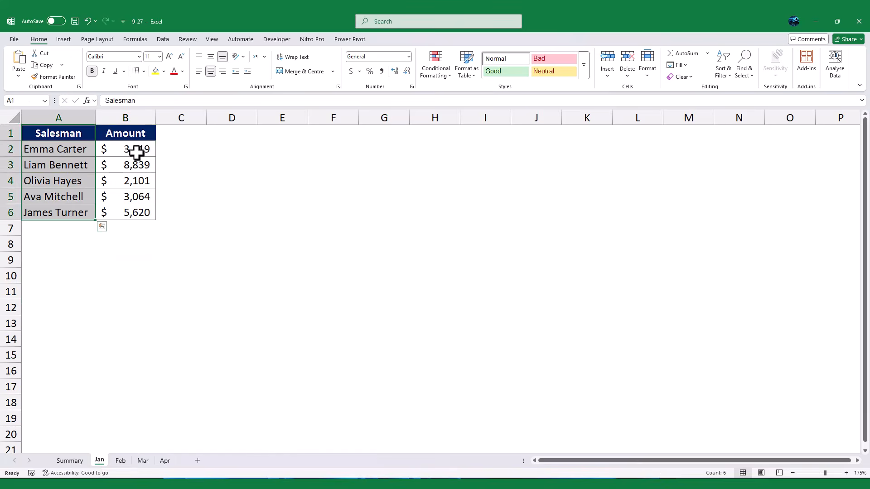
left_click_drag(136, 149, 135, 213)
left_click(181, 292)
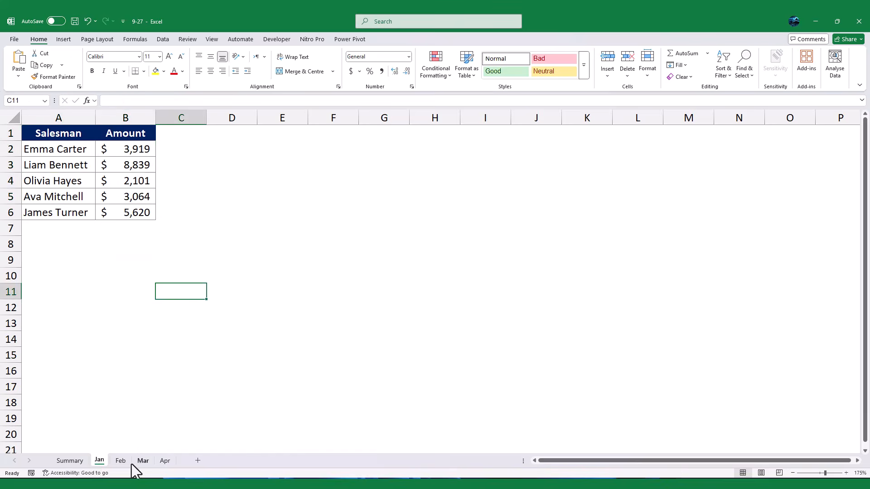
left_click(120, 461)
left_click(143, 461)
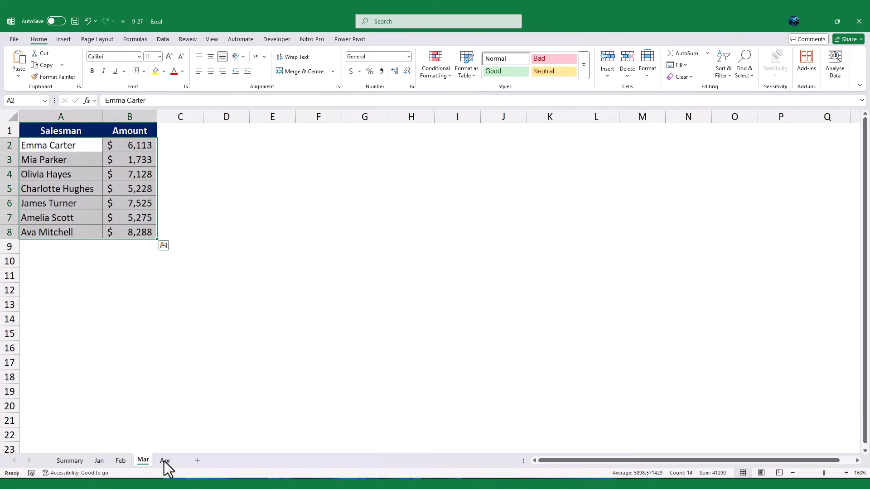
left_click(70, 460)
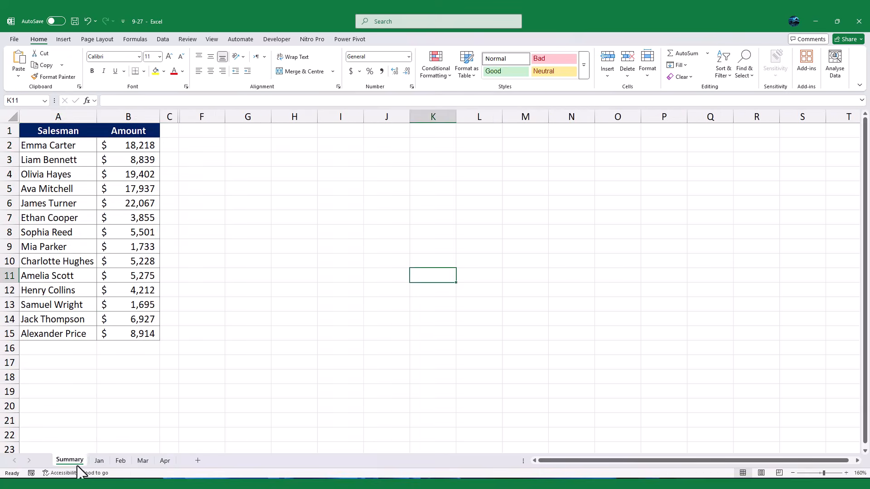
left_click(125, 379)
left_click(100, 462)
left_click(124, 351)
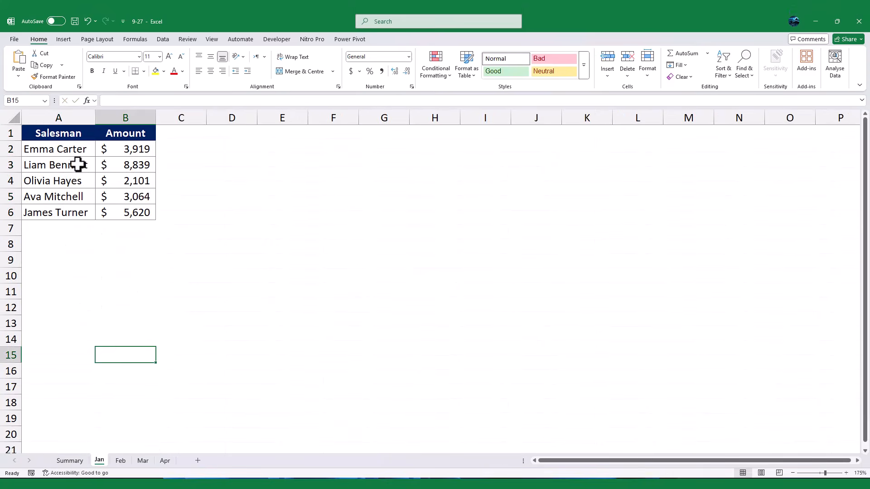
left_click_drag(78, 134, 85, 212)
left_click_drag(125, 133, 136, 212)
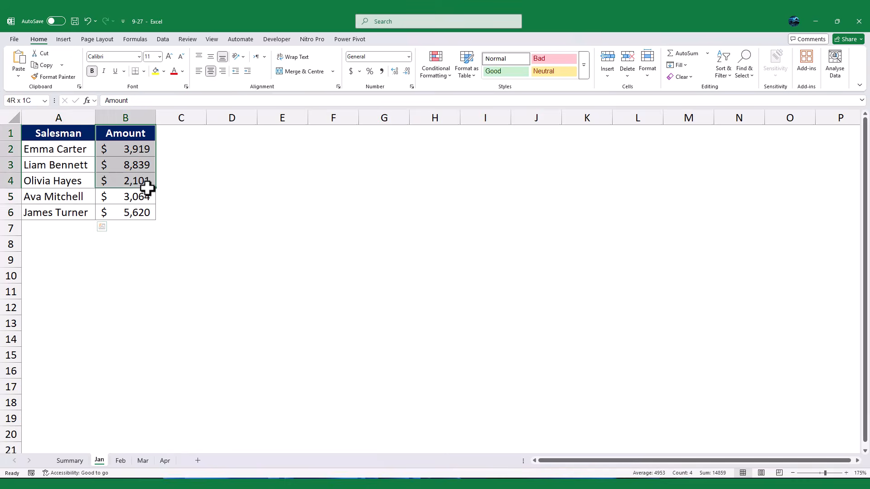
left_click(181, 292)
left_click(121, 461)
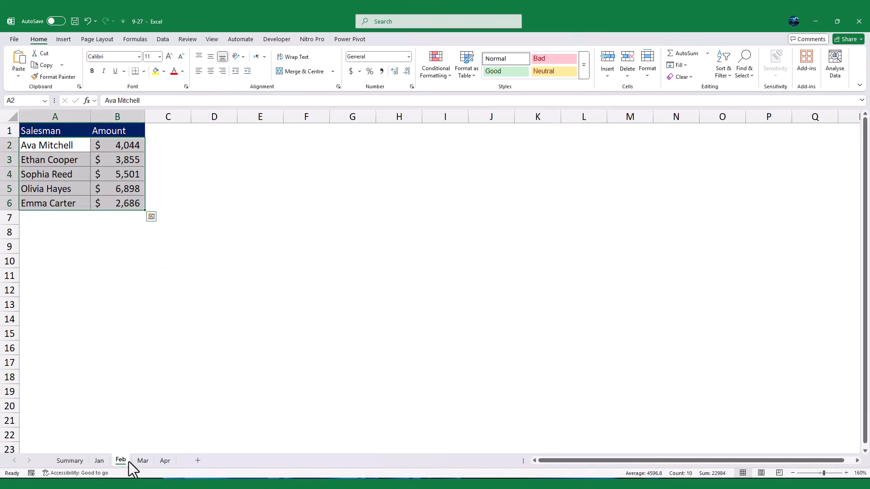
left_click(143, 461)
left_click(165, 461)
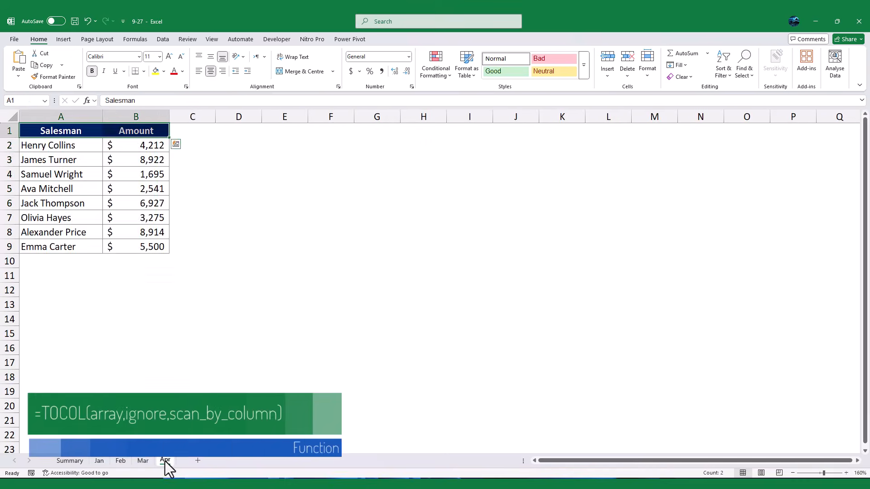
left_click(69, 461)
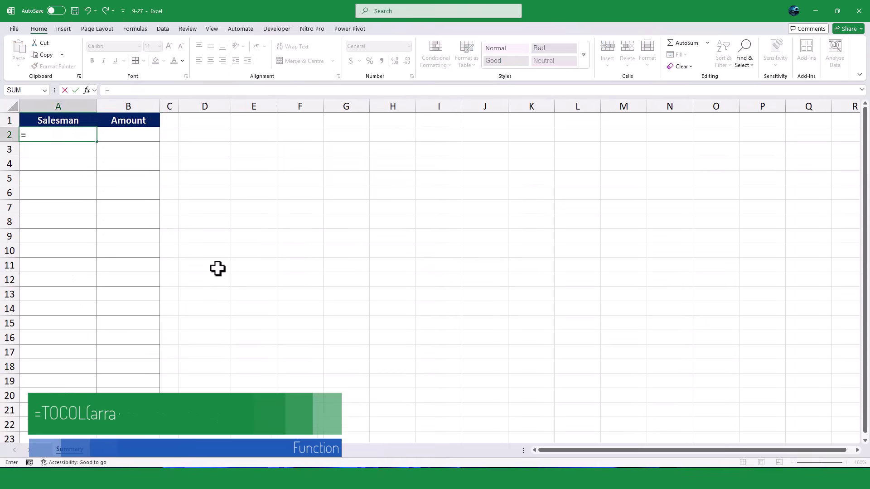
type("TOCOL(jan:")
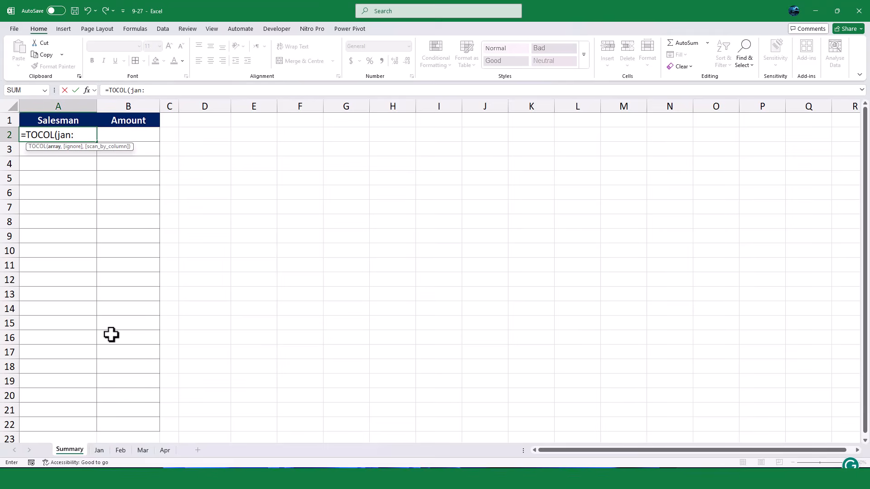
Enter =TOCOL(Jan:Apr!A2:A1000,1) in Summary A2 with the ignore-blanks option.
left_click(164, 449)
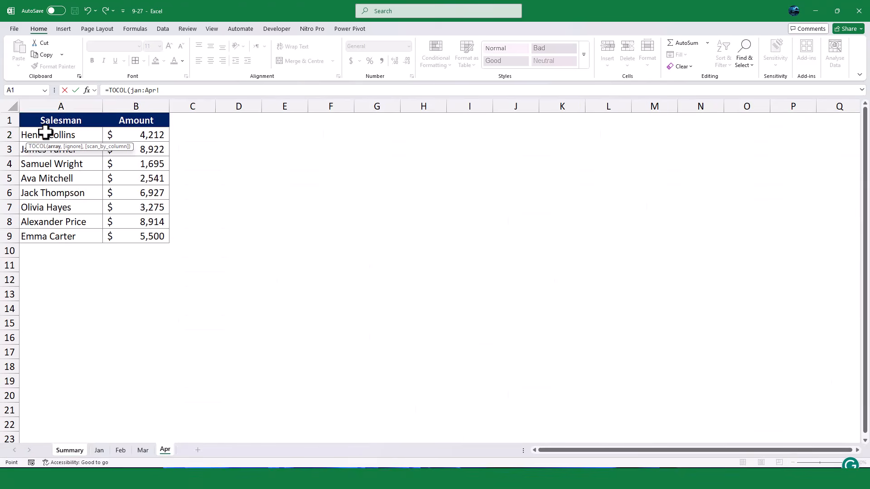
left_click_drag(46, 134, 45, 236)
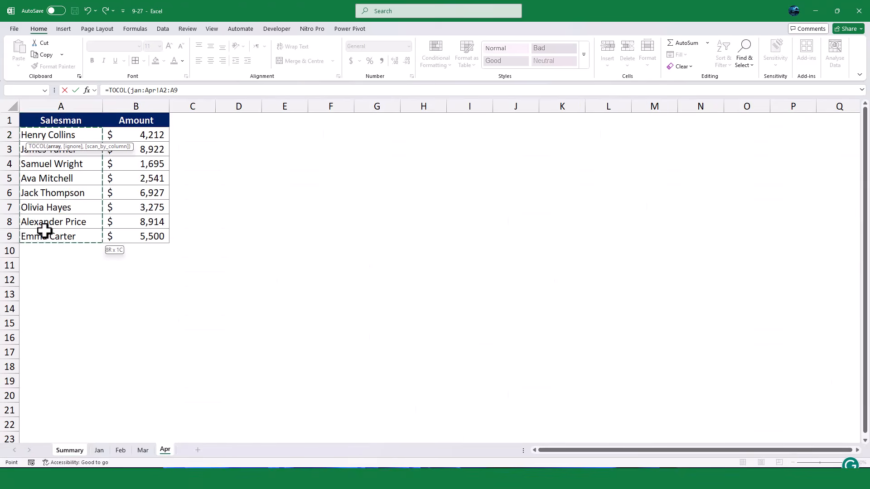
type("1000")
left_click(175, 90)
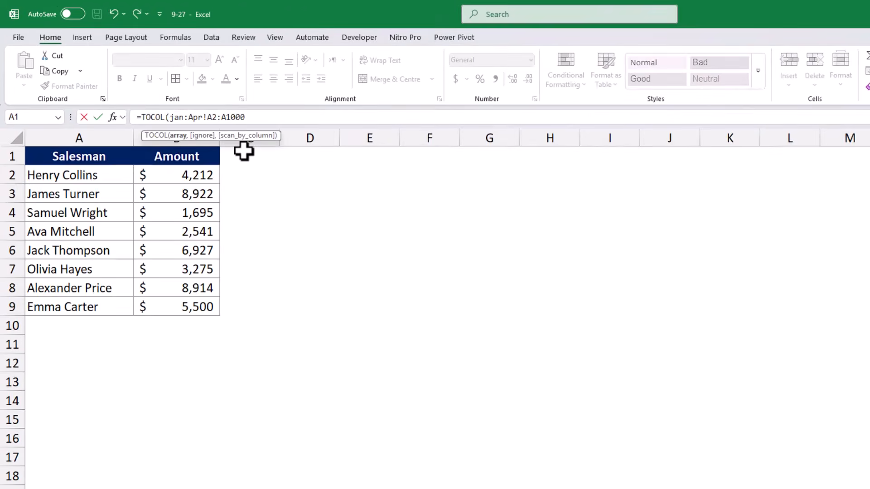
type(",")
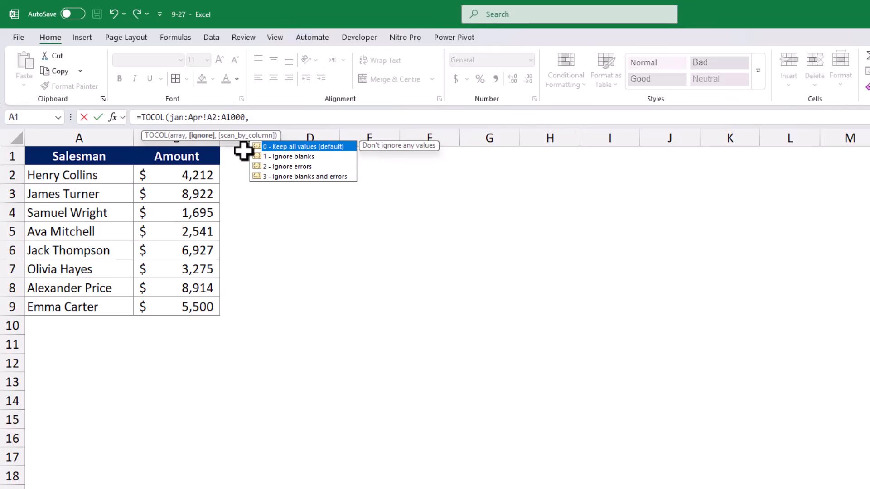
key("Down")
key("Tab")
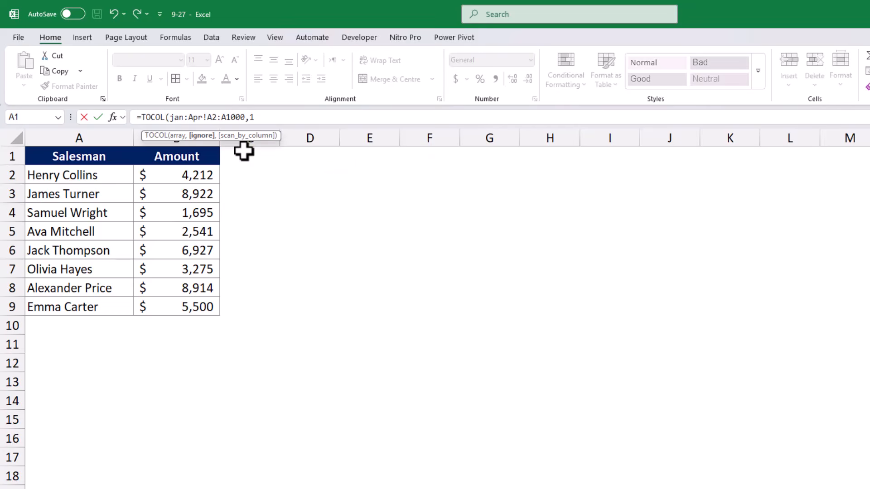
type(")")
key("Return")
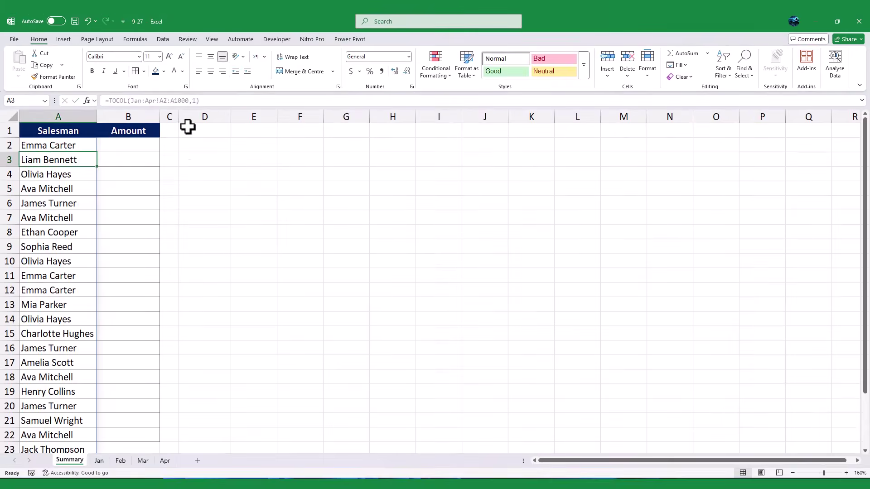
scroll(115, 279, "down", 2)
scroll(102, 282, "down", 4)
scroll(99, 245, "up", 6)
Wrap the A2 TOCOL formula in UNIQUE so column A lists each salesman once.
left_click(65, 145)
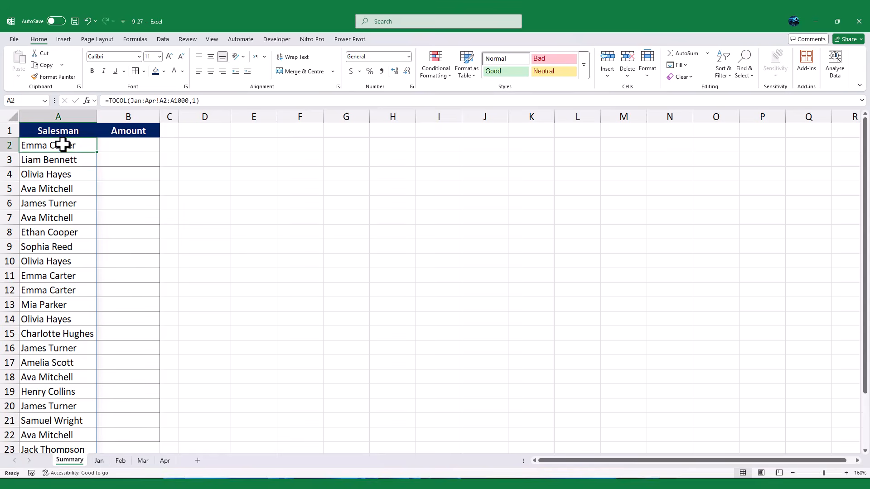
left_click_drag(47, 276, 48, 290)
left_click(65, 144)
key("F2")
key("Home")
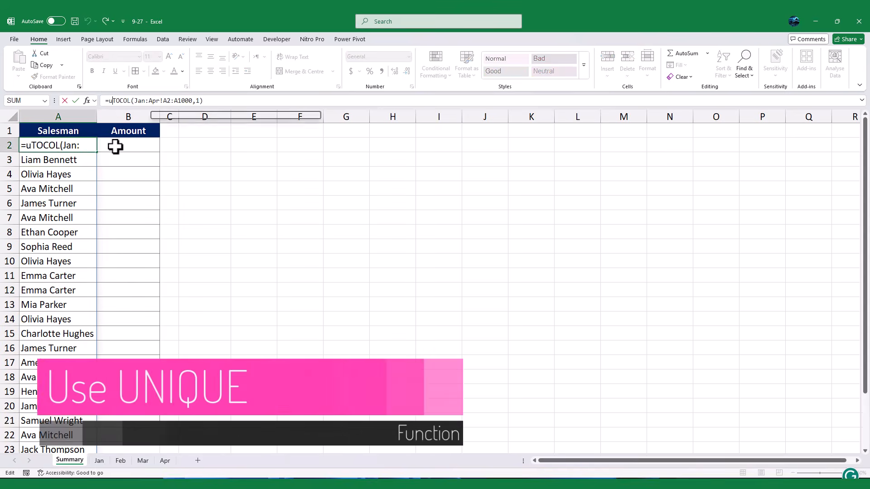
type("UNIQUE(")
left_click(237, 99)
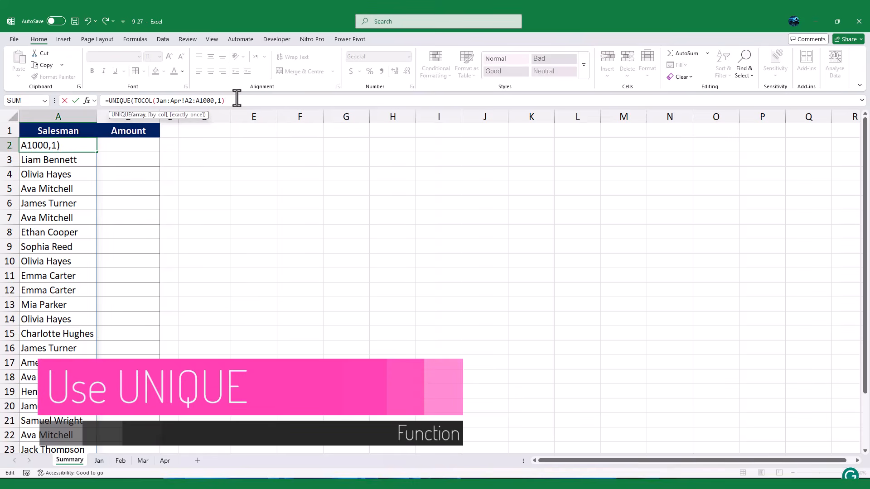
type(")")
key("Return")
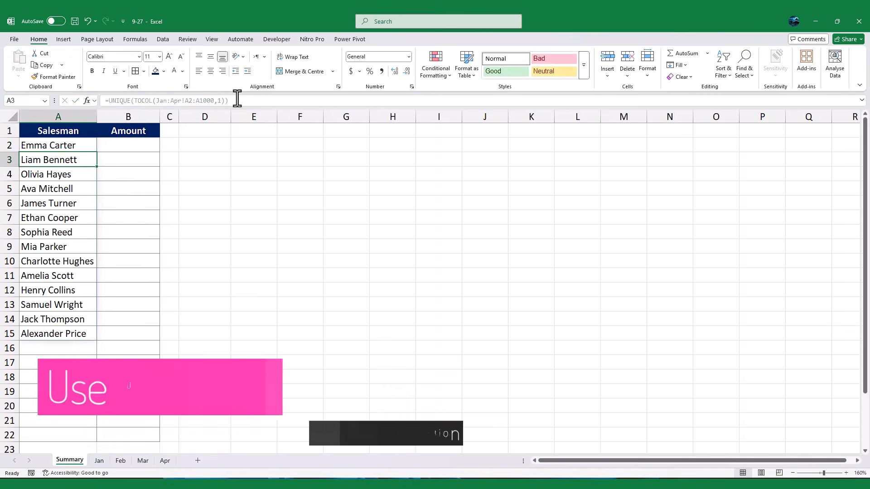
Start =FILTER(TOCOL(Jan:Apr!B2:B1000,1) in B2 using the amounts column across the sheets.
left_click(128, 146)
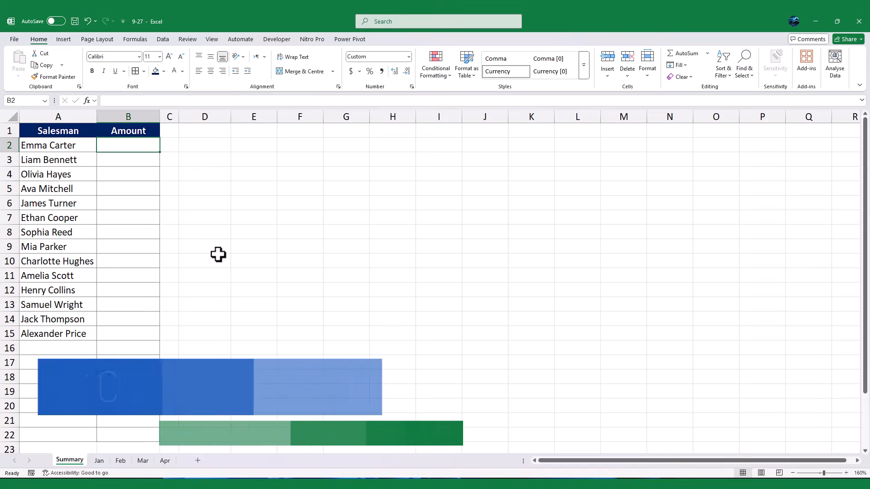
type("=filt")
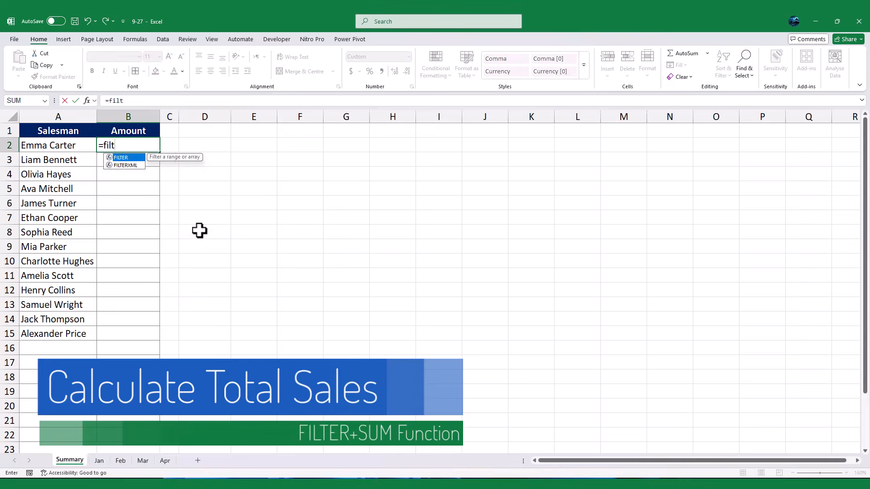
type("er(TO")
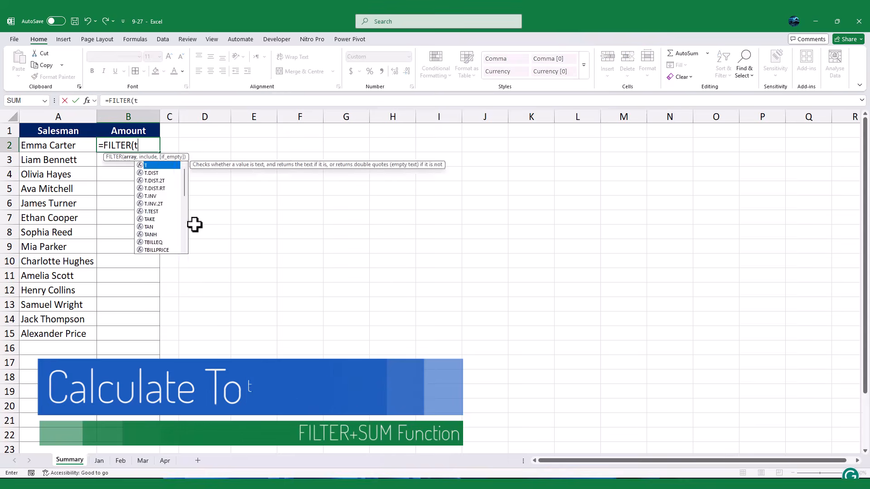
type("COL(Jan:")
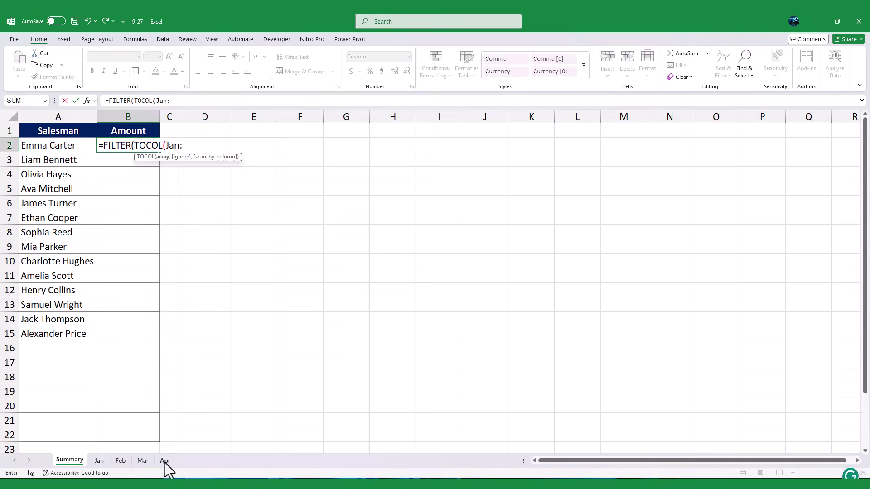
left_click(165, 461)
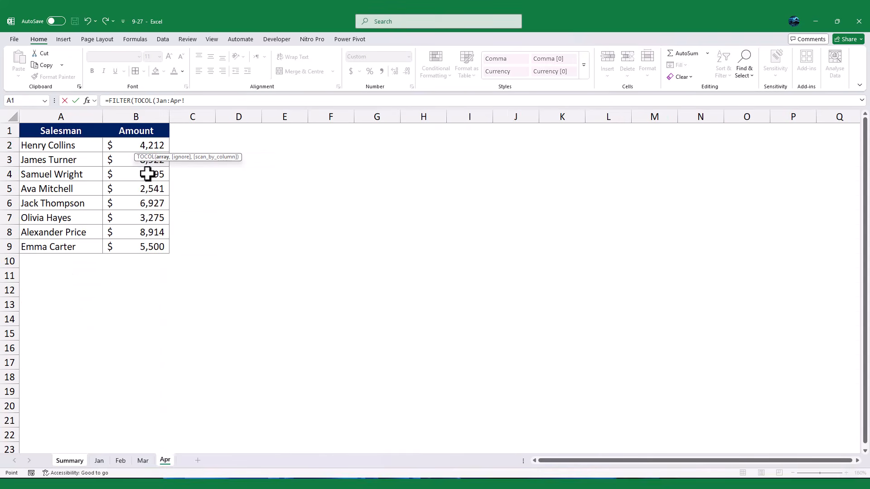
left_click_drag(136, 146, 136, 247)
left_click(214, 101)
key("BackSpace")
type("10")
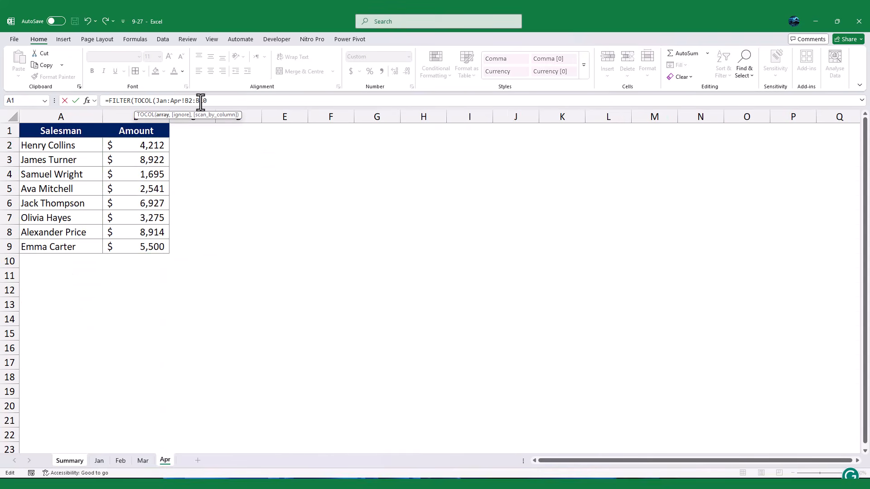
type("00,1")
type(")")
Add the criterion TOCOL(Jan:Apr!A2:A1000,1)=Summary!A2 by reusing the TOCOL part and commit.
left_click_drag(224, 101, 157, 101)
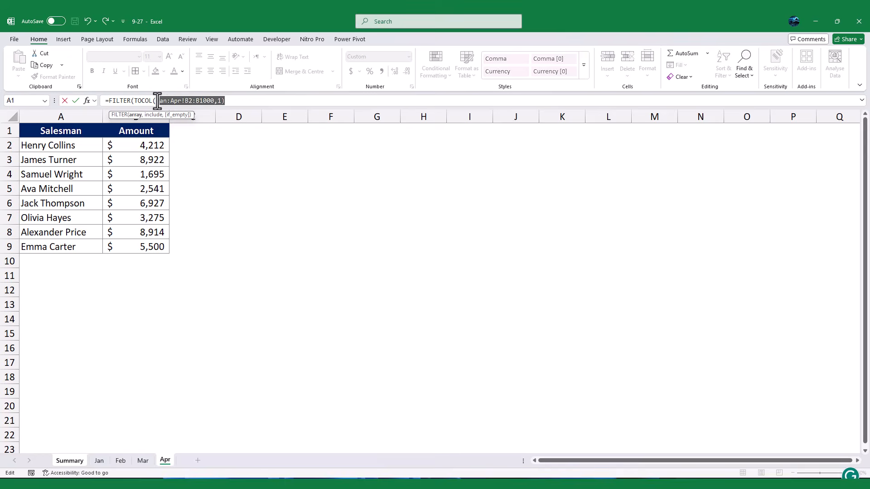
key("ctrl+c")
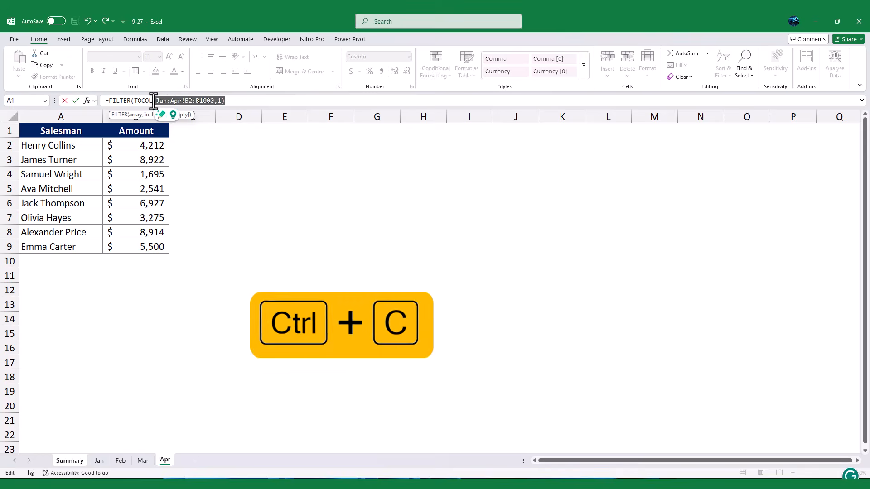
left_click(239, 100)
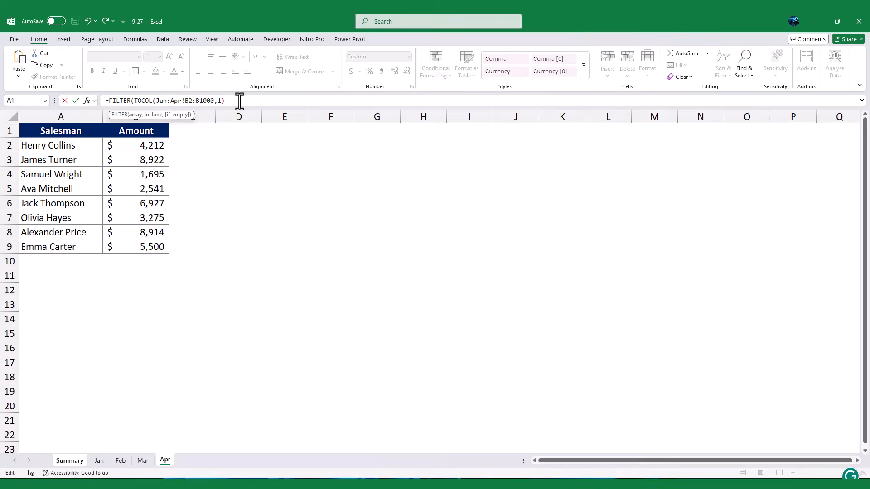
type(",")
key("ctrl+v")
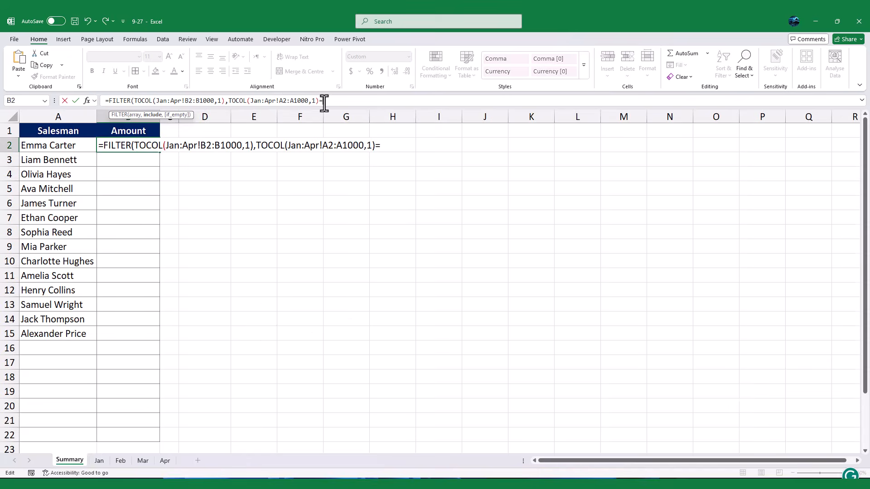
left_click(57, 145)
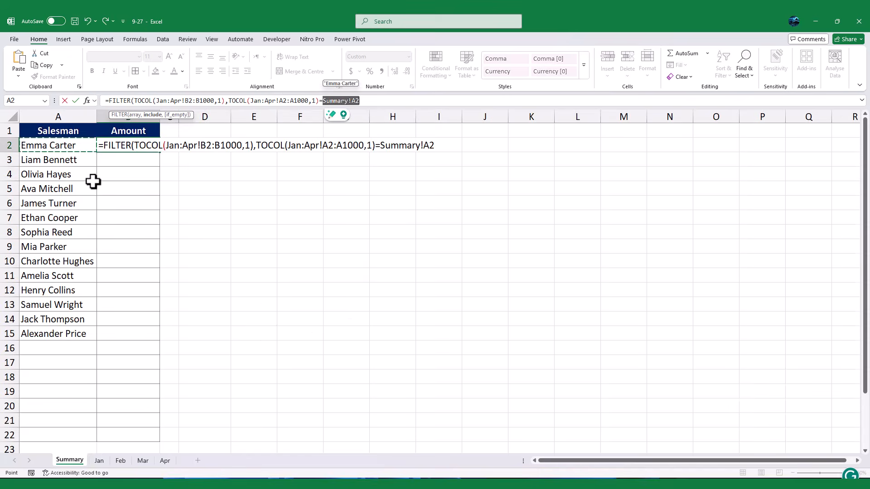
type(")")
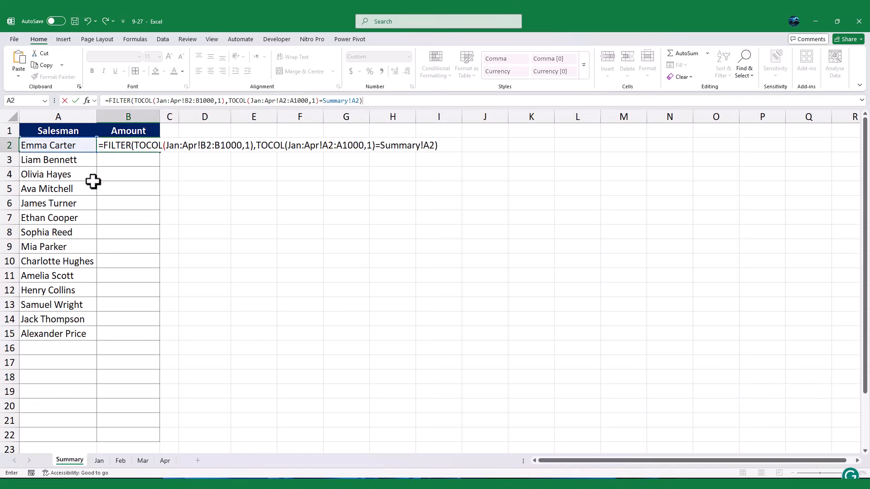
key("Return")
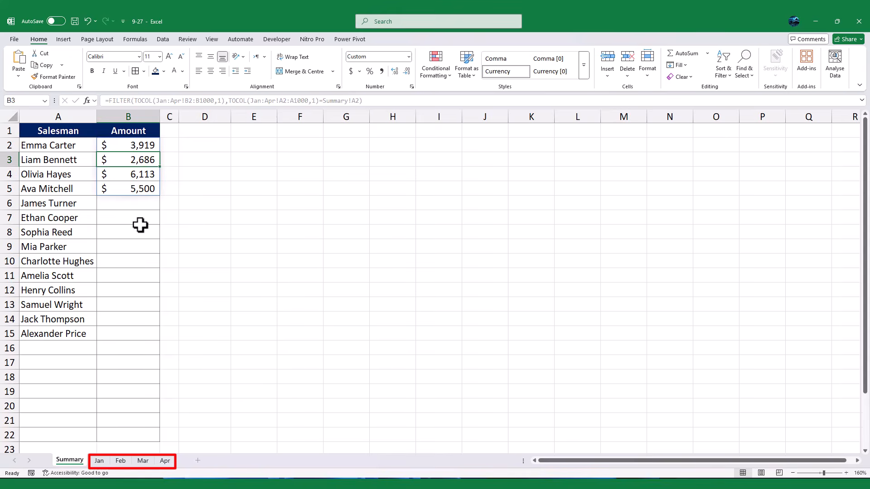
Wrap the B2 FILTER formula in SUM and remove the Summary! sheet prefix.
left_click(140, 144)
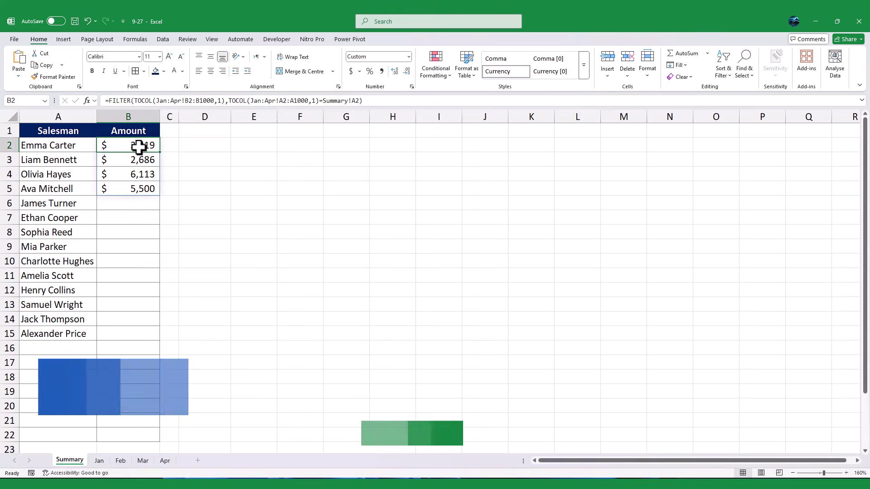
left_click(109, 100)
type("SUM(")
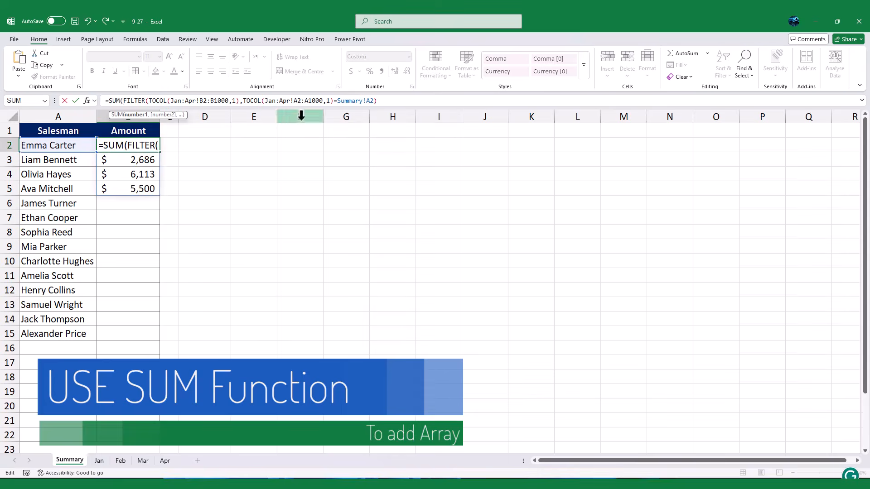
left_click_drag(367, 101, 340, 100)
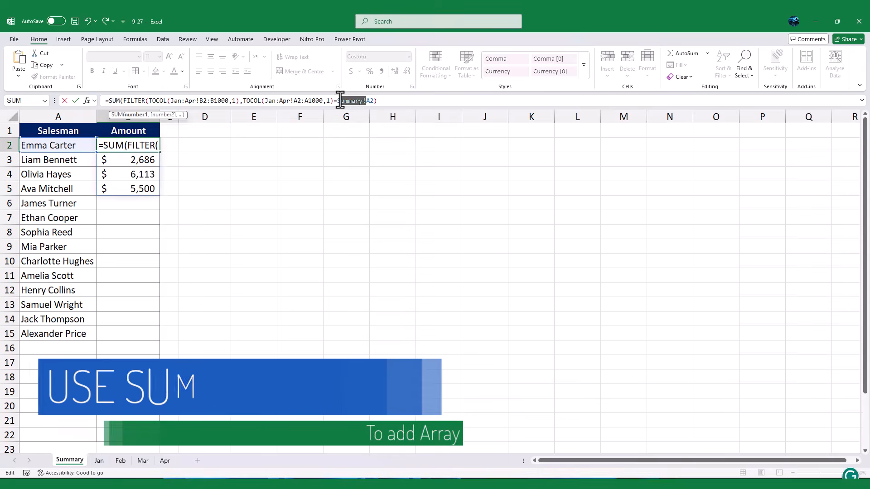
key("Delete")
left_click(385, 102)
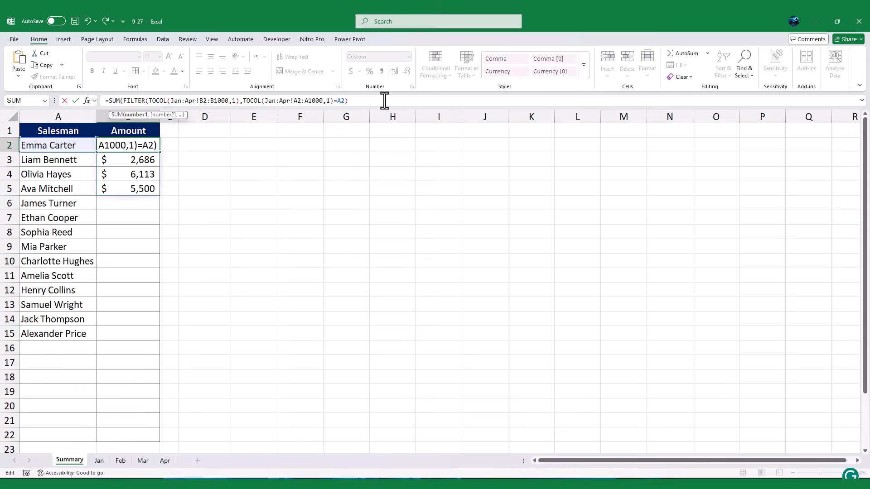
type(")")
key("ctrl+Return")
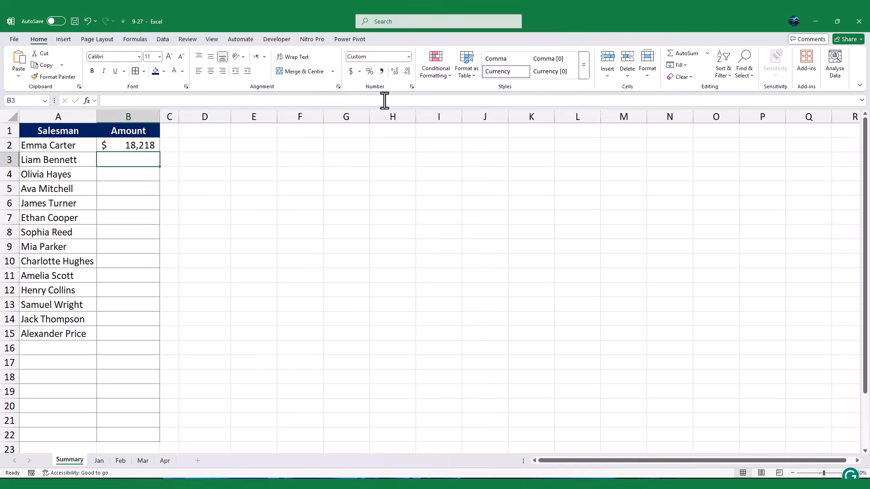
Lock B2:B1000 and A2:A1000 as absolute references in the B2 formula.
left_click(146, 145)
left_click_drag(229, 101, 199, 101)
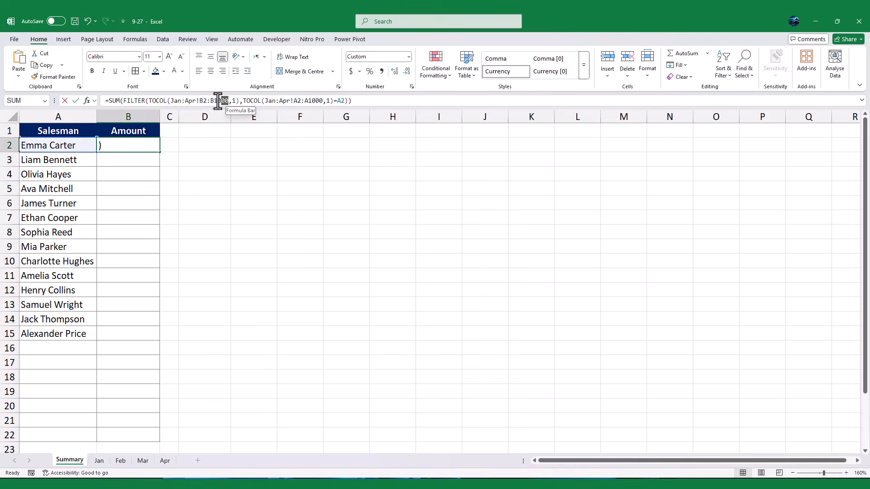
key("F4")
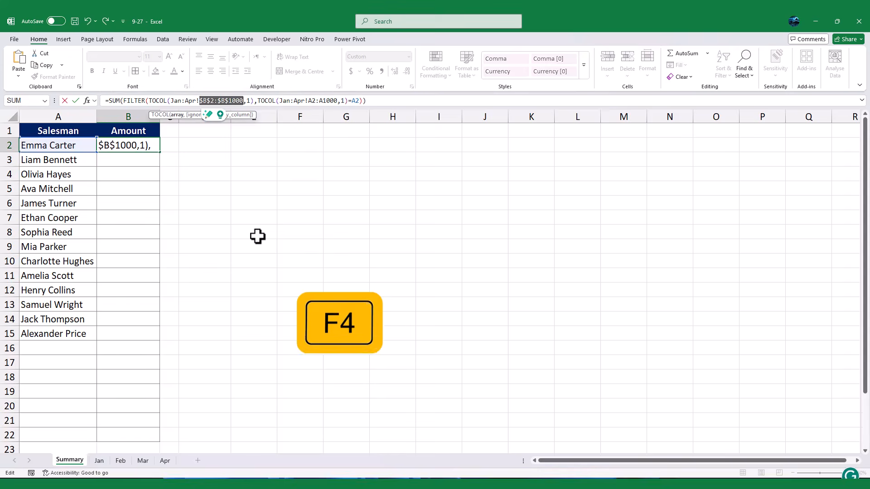
left_click_drag(338, 101, 298, 101)
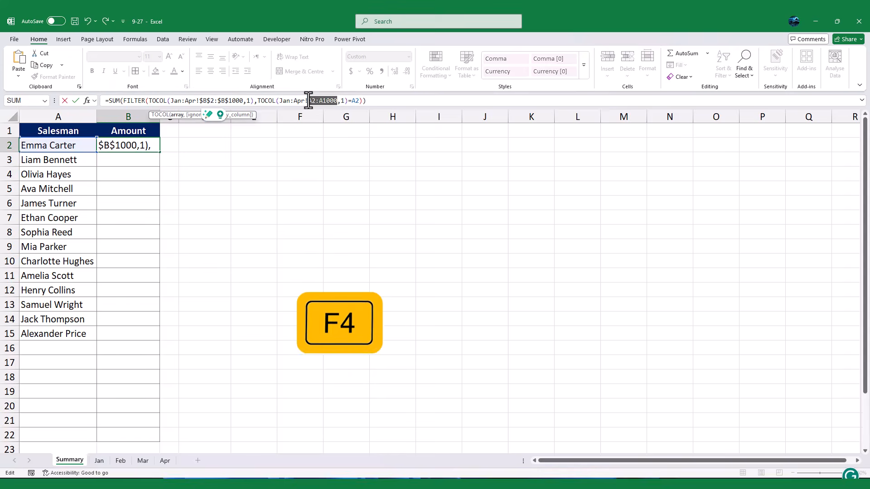
key("F4")
key("Return")
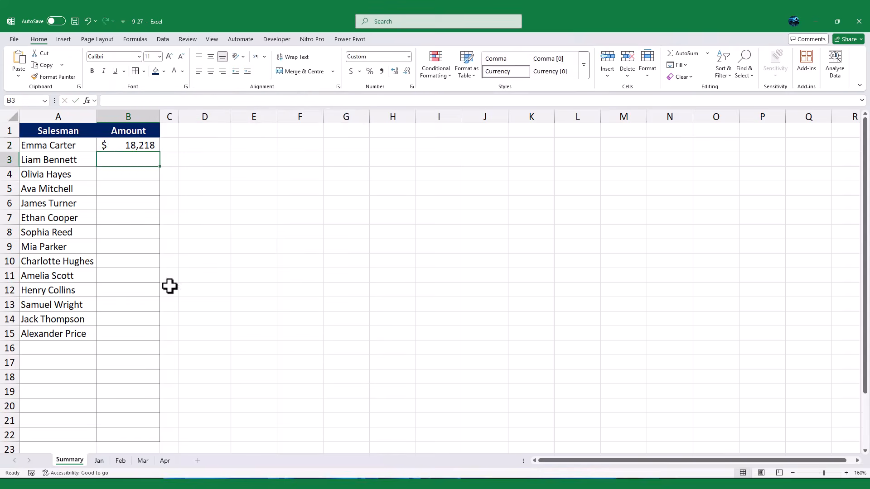
Fill the B2 total formula down to B15 for every salesman.
left_click(128, 146)
double_click(160, 152)
left_click(235, 343)
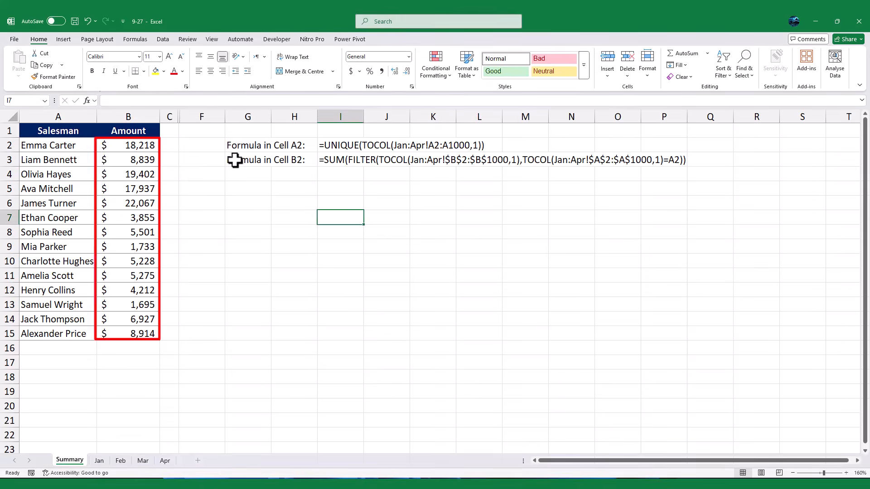
Review the FORMULATEXT cells showing the A2 and B2 formulas.
left_click(235, 145)
left_click(334, 145)
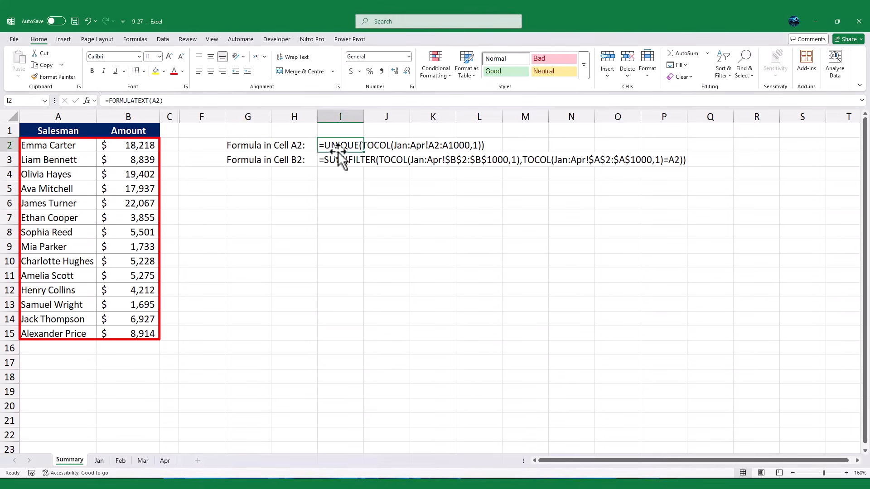
left_click(333, 162)
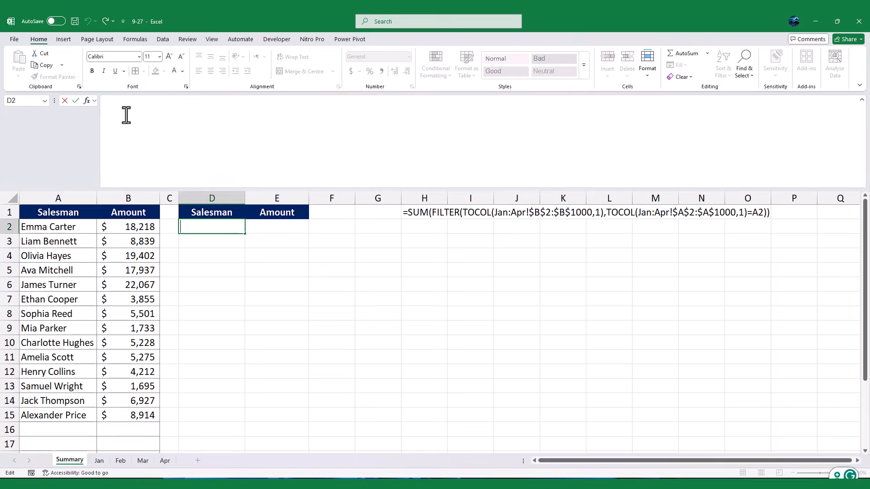
type("=LET(a")
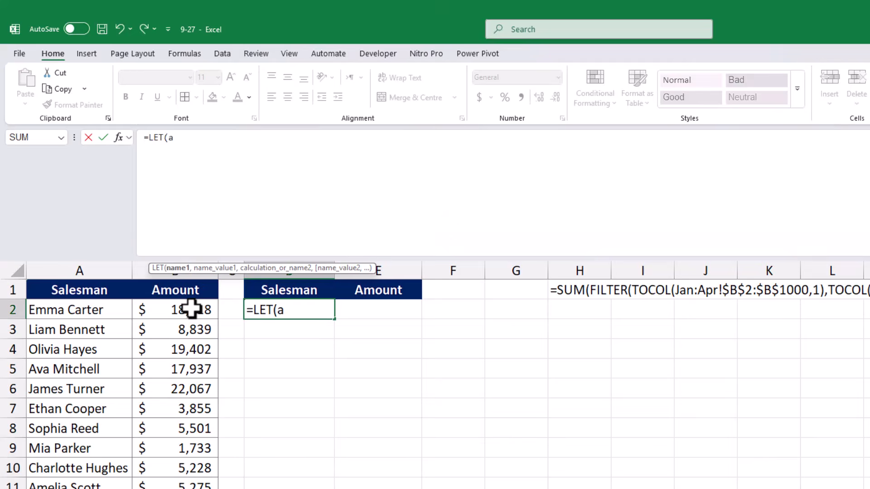
type(",tol")
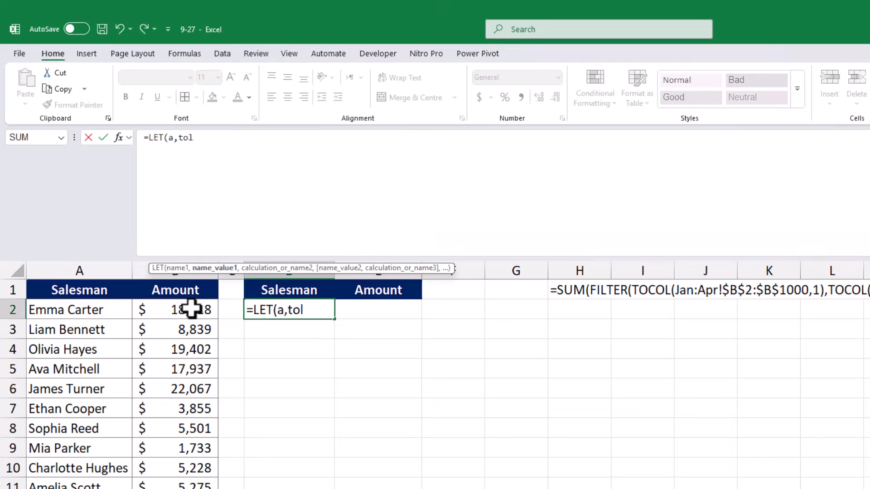
Begin =LET(a,TOCOL(jan:Apr!A2:A1000,1), in D2 with ignore blanks, on its own line.
key("BackSpace")
type("c")
key("Tab")
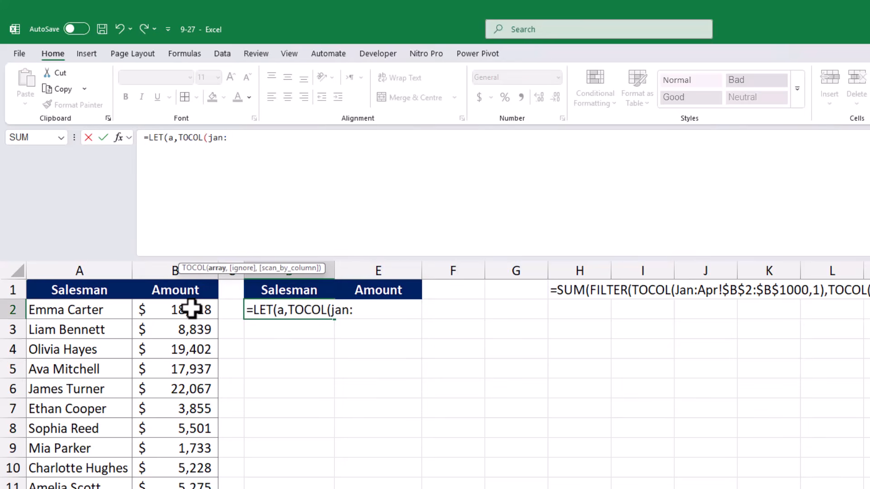
type("Apr!")
type("A2:A1000")
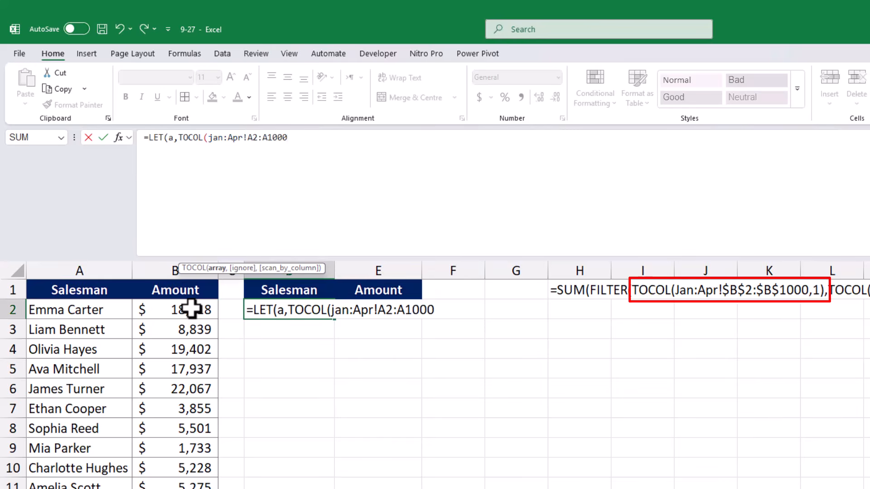
type(",")
key("Down")
key("Down")
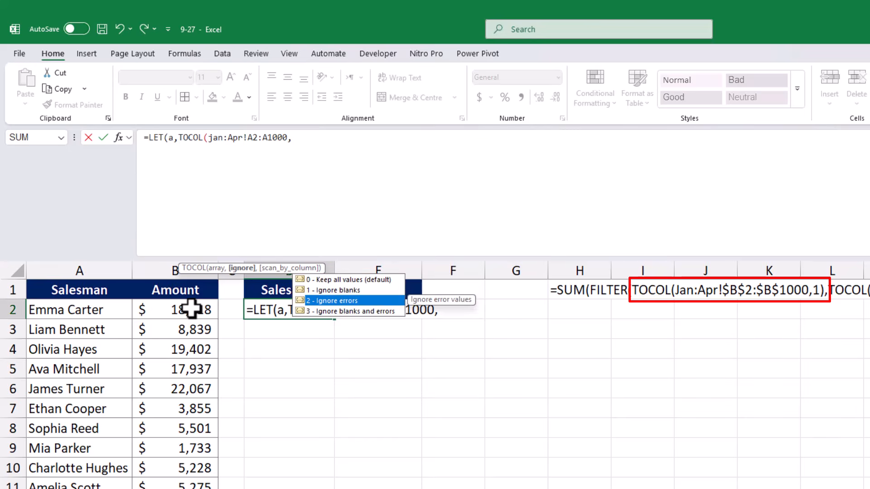
key("Up")
type("1),")
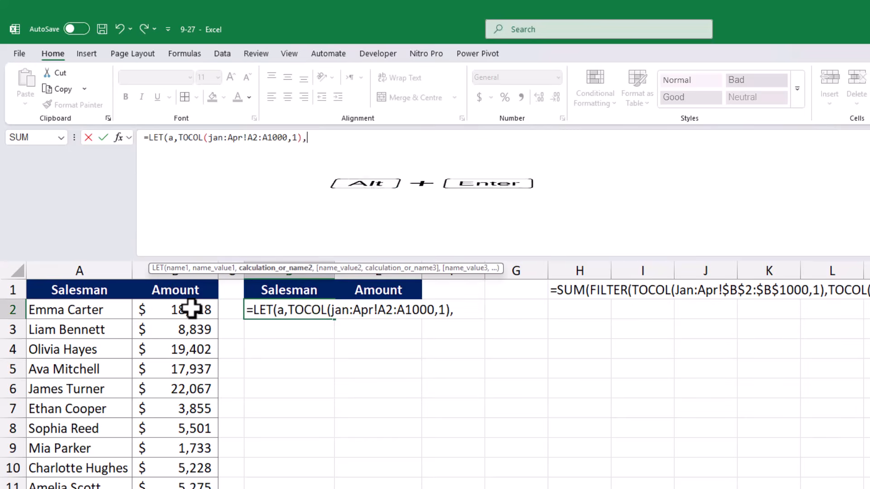
key("alt+Return")
key("alt+Return")
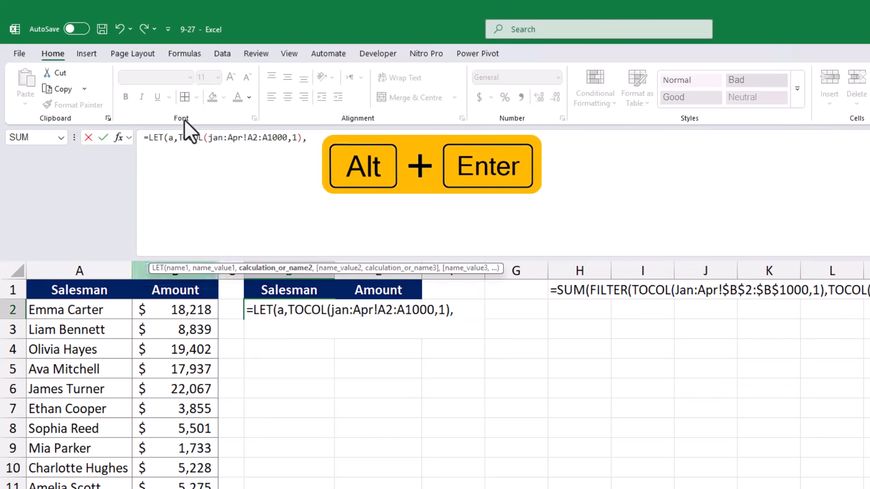
Define b as the pasted TOCOL expression changed to the B2:B1000 amounts range.
left_click_drag(302, 138, 178, 137)
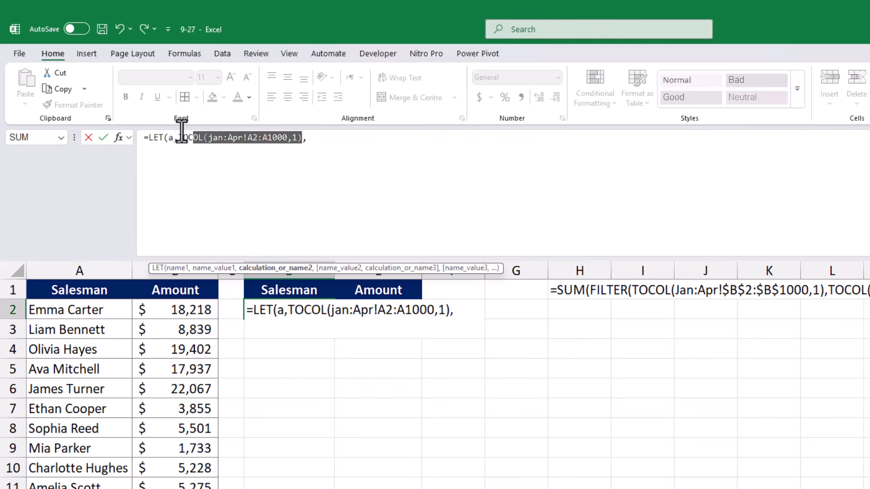
key("ctrl+c")
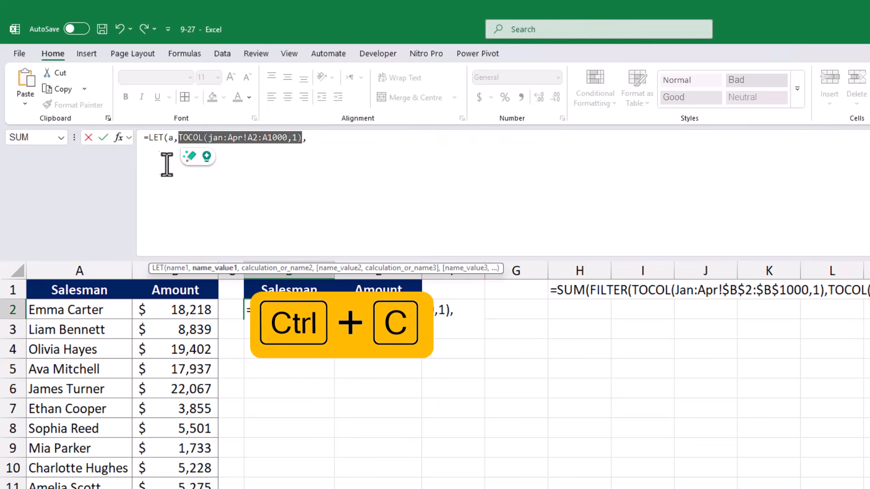
type("b,")
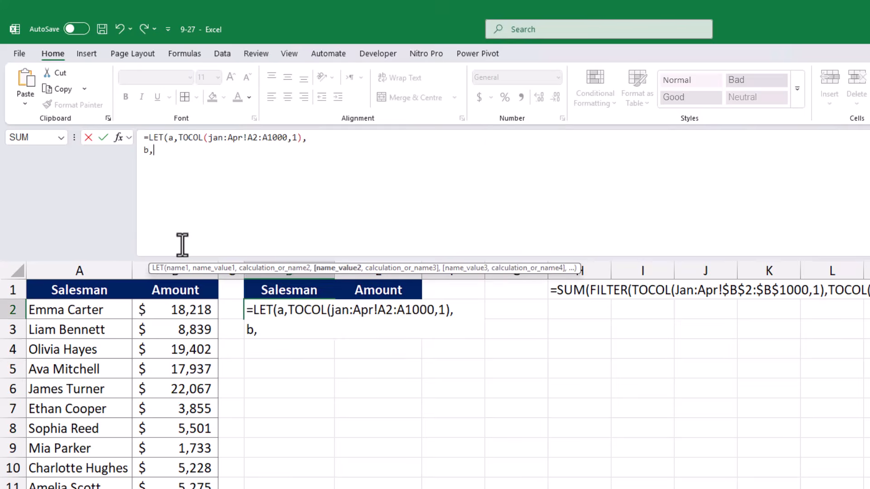
key("ctrl+v")
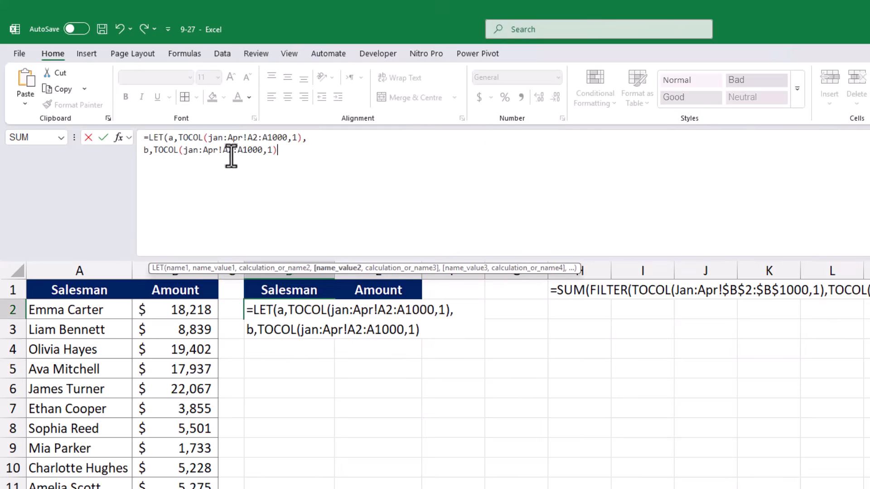
left_click(224, 150)
key("BackSpace")
type("b")
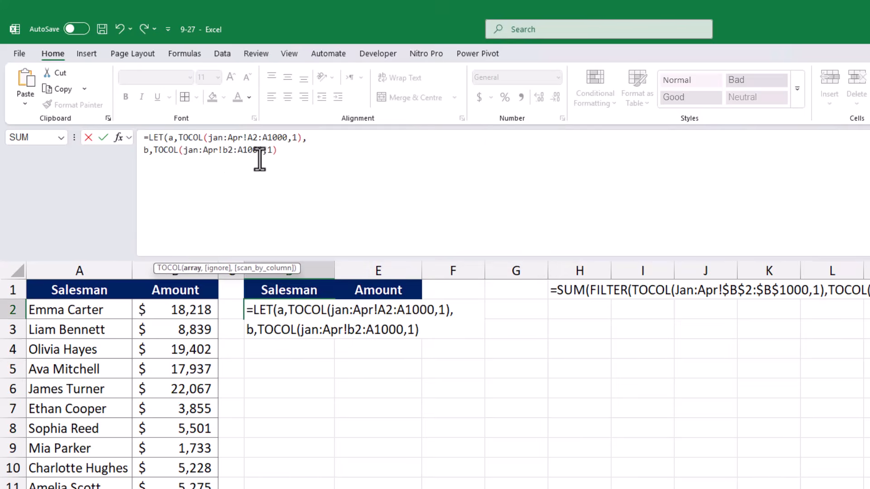
left_click(244, 150)
key("BackSpace")
type("b")
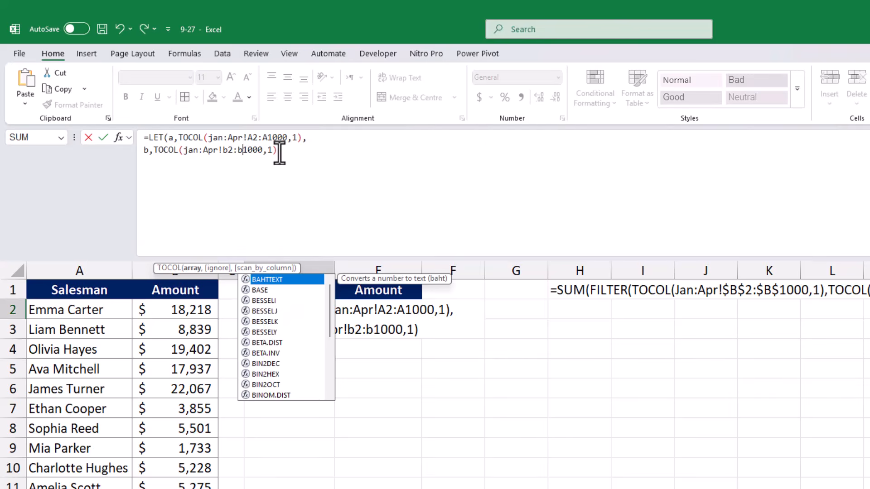
left_click(282, 151)
type(",")
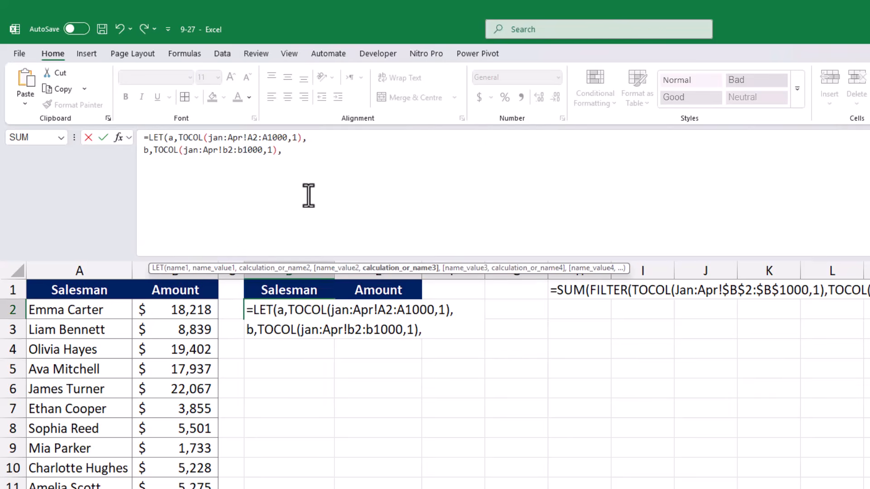
Add c,UNIQUE(a) on a new line and begin HSTACK(c.
key("alt+Return")
type("c")
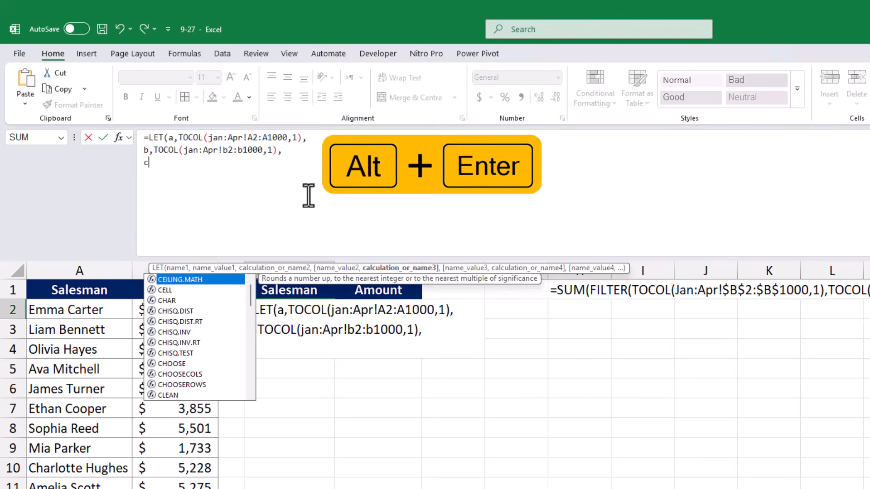
type(",")
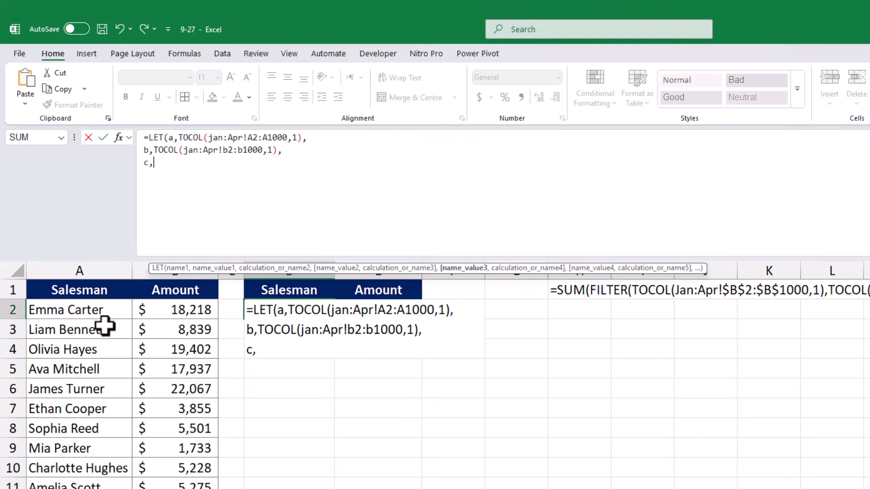
type("u")
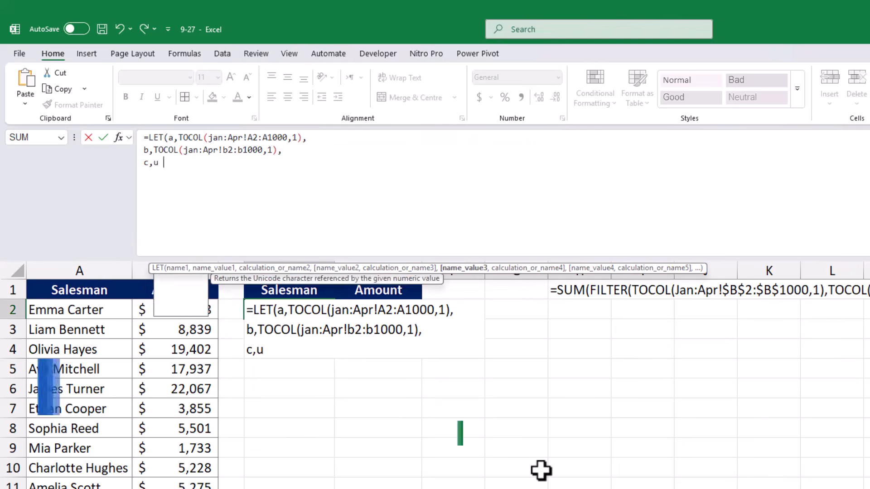
type("niq")
key("Tab")
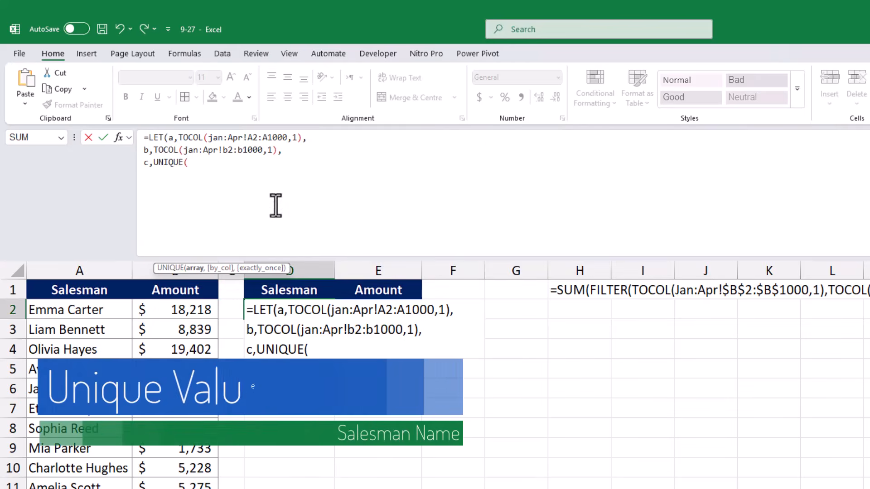
type("a),")
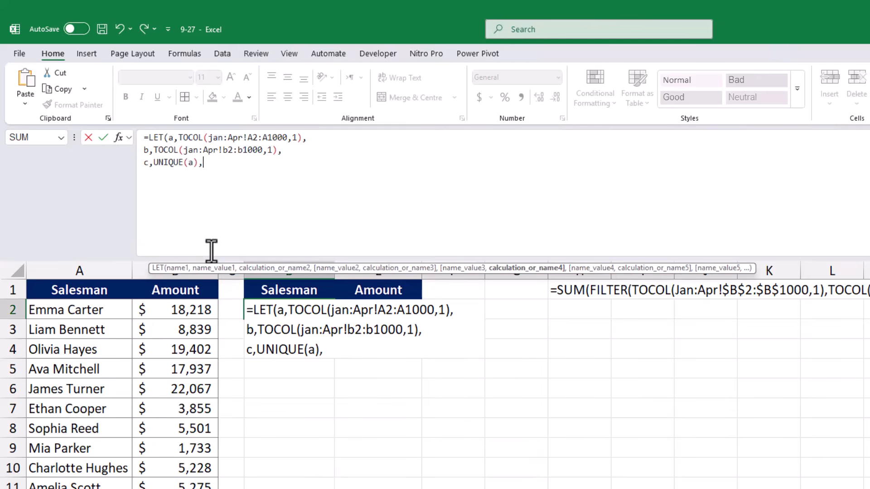
key("alt+Return")
type("hst")
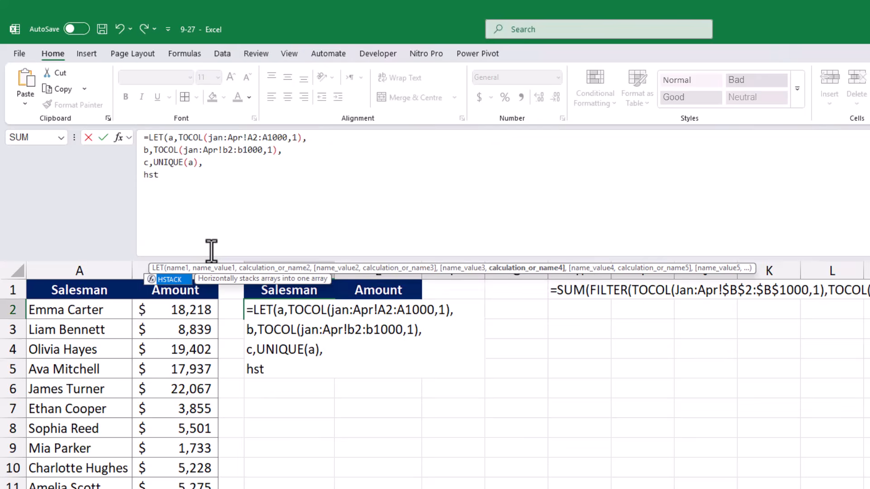
key("Tab")
type("c")
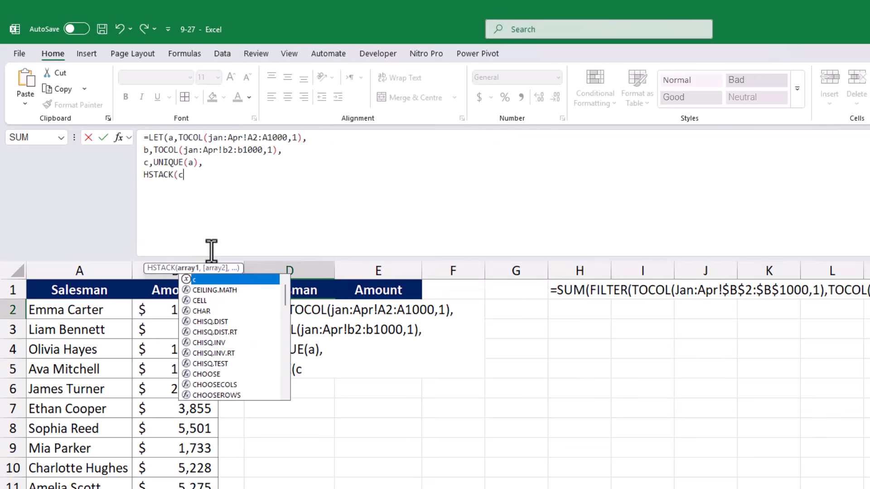
type(",")
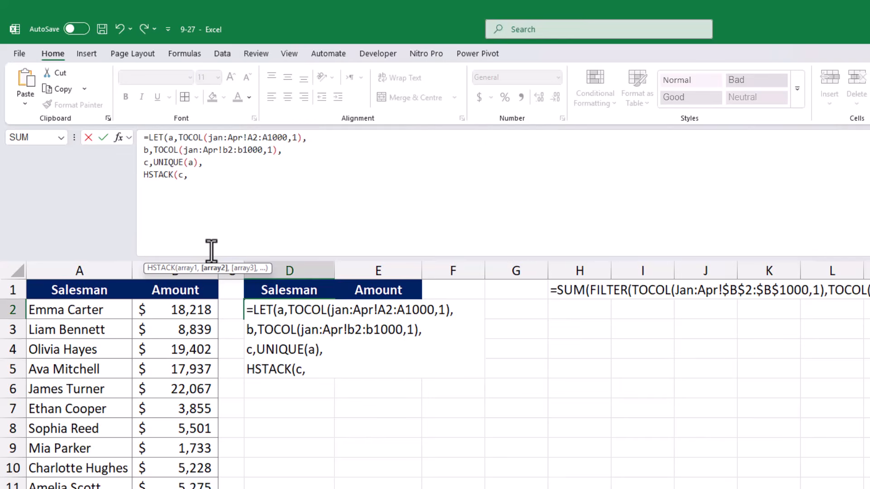
type("ma")
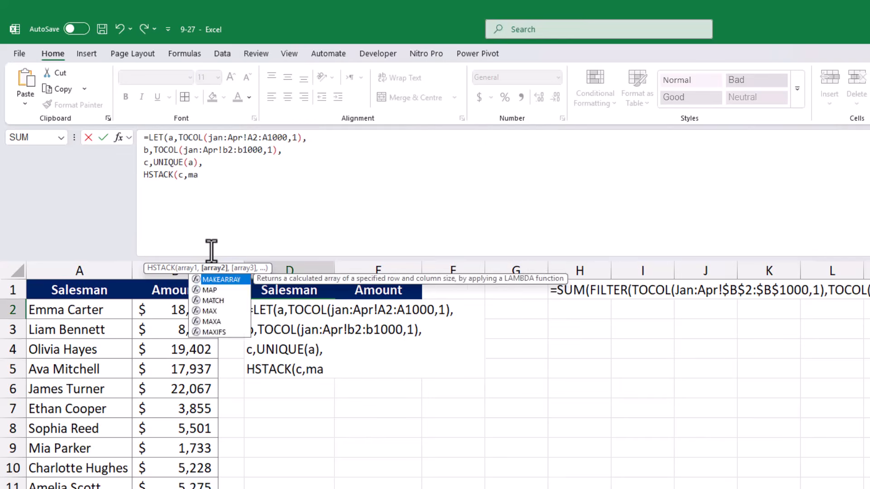
type("p")
Finish with MAP(c,LAMBDA(x,SUM(FILTER(b,a=x))))) and close all parentheses.
key("Tab")
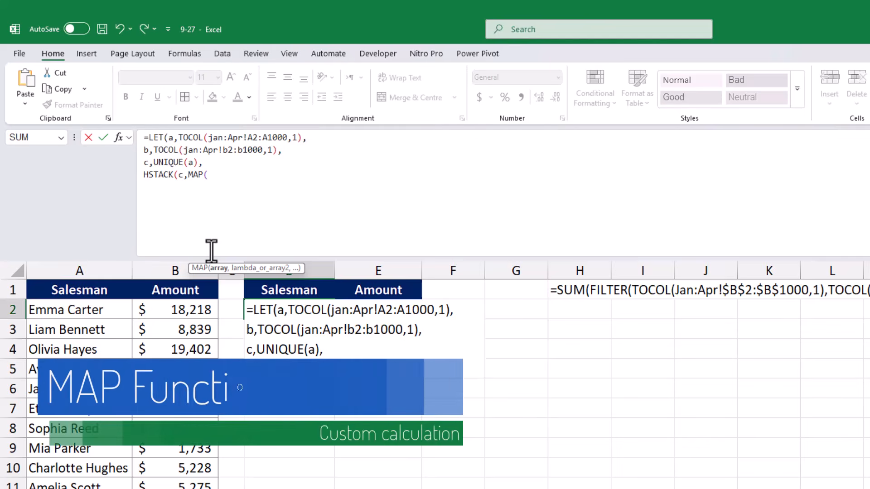
type("c,")
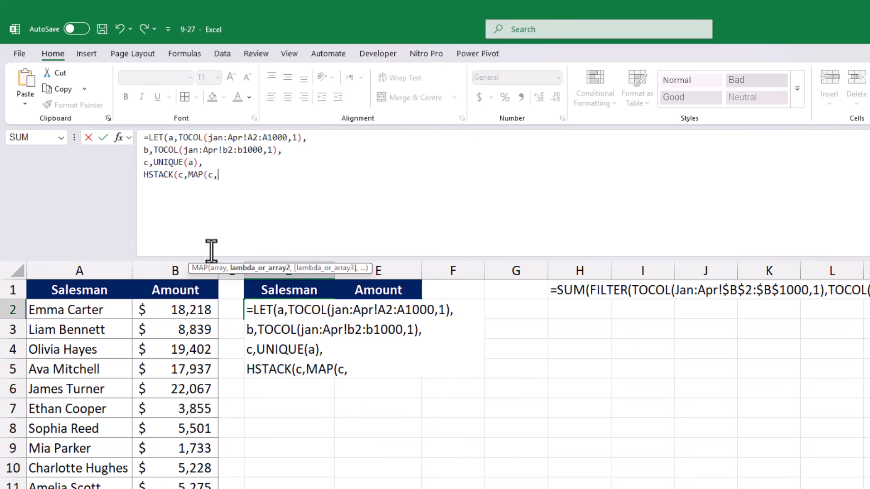
type("lam")
key("Tab")
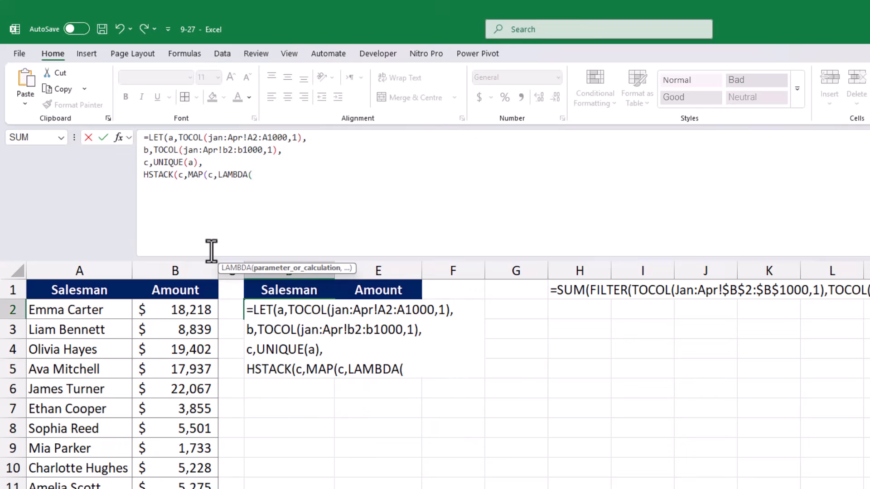
type("x,")
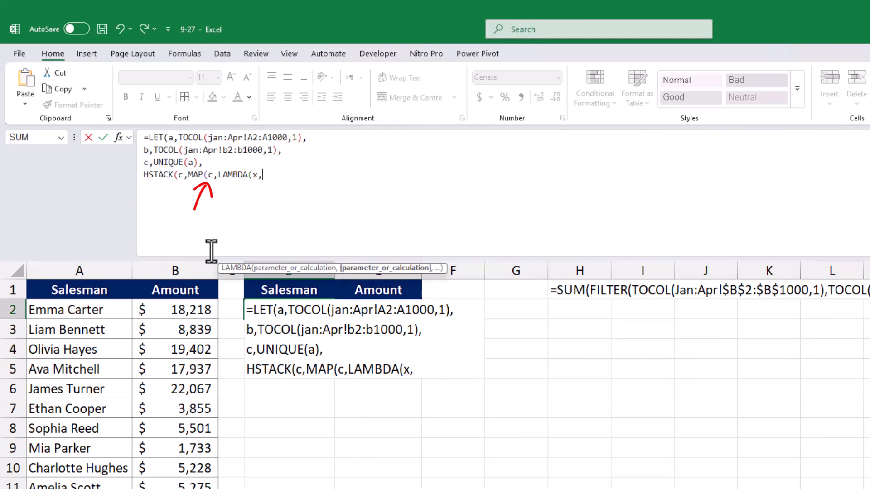
type("sum")
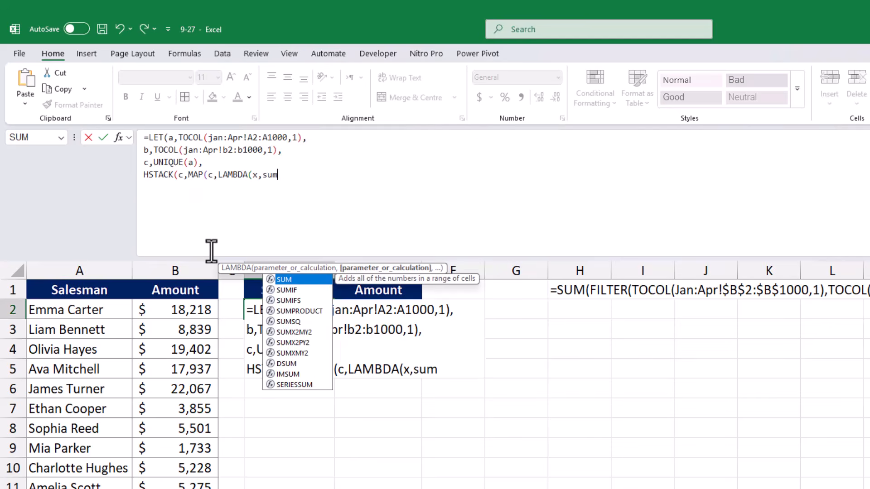
key("Tab")
type("filt")
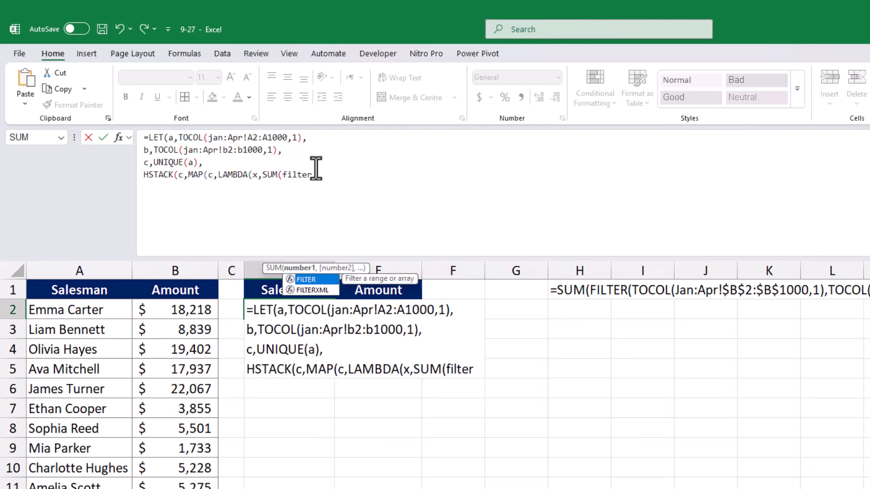
key("Tab")
type("b,")
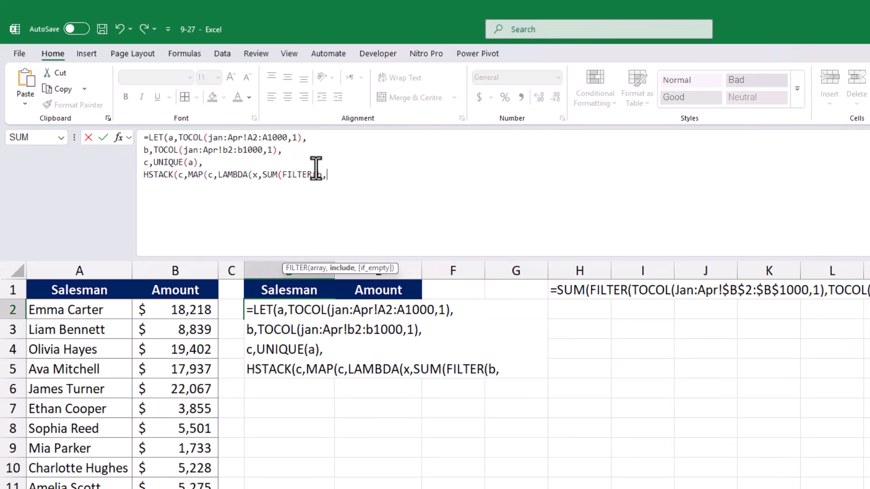
type("a=x")
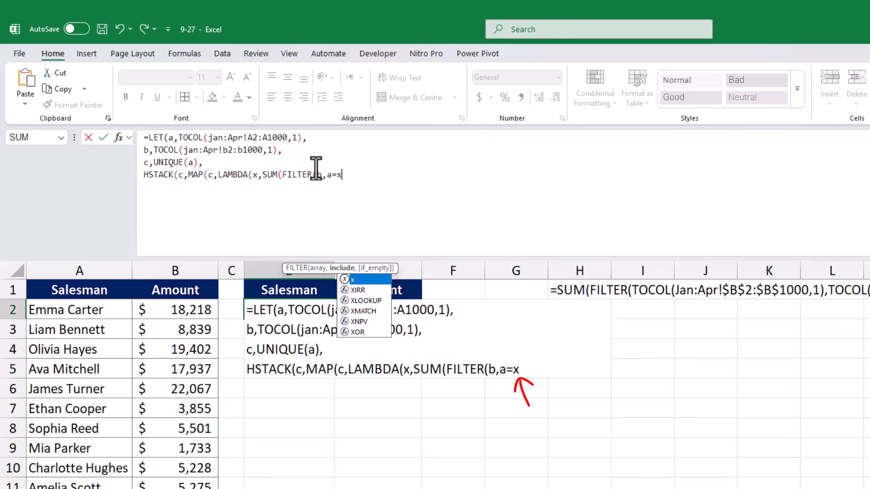
type(")))")
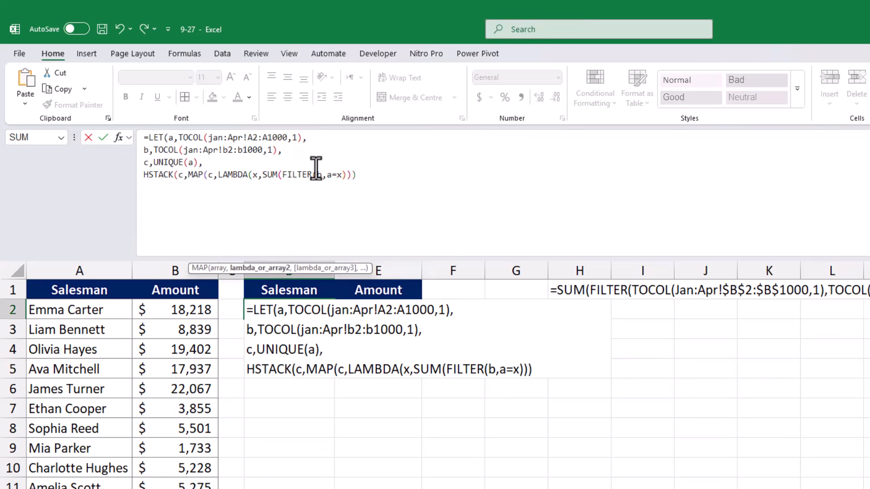
type(")))")
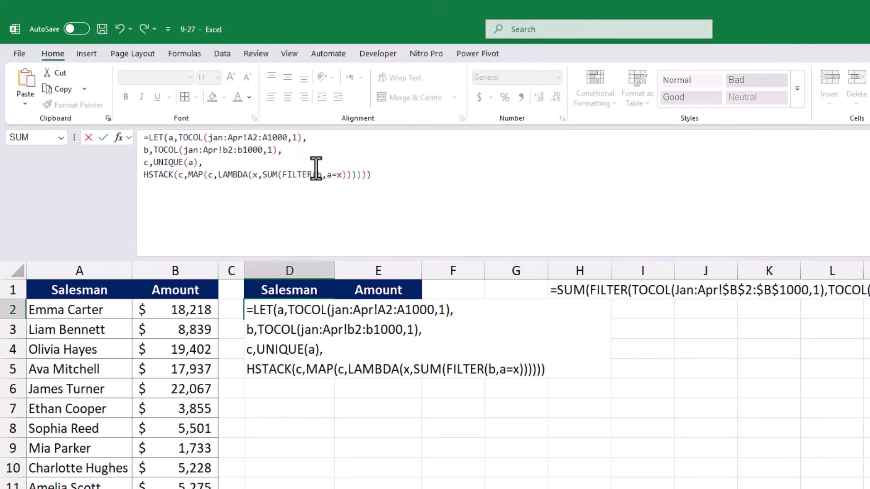
Commit the LET formula spilling into D2:E15, autofit column D and recheck D2.
key("Return")
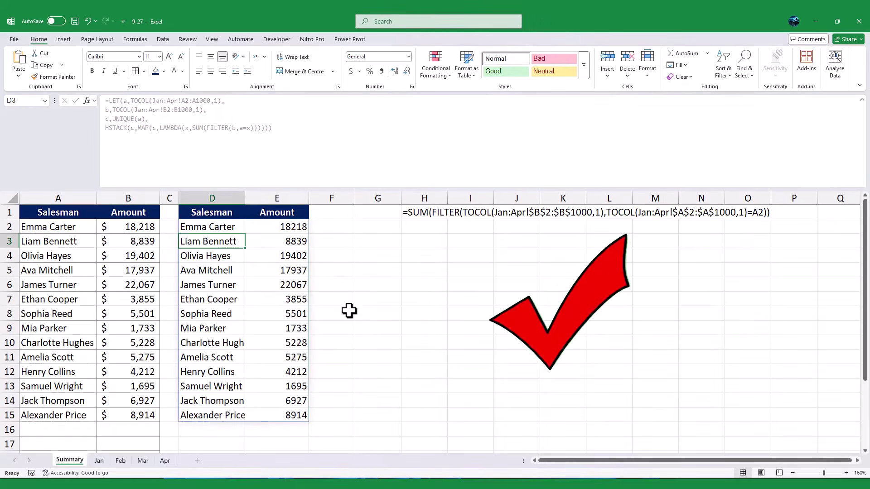
left_click(381, 343)
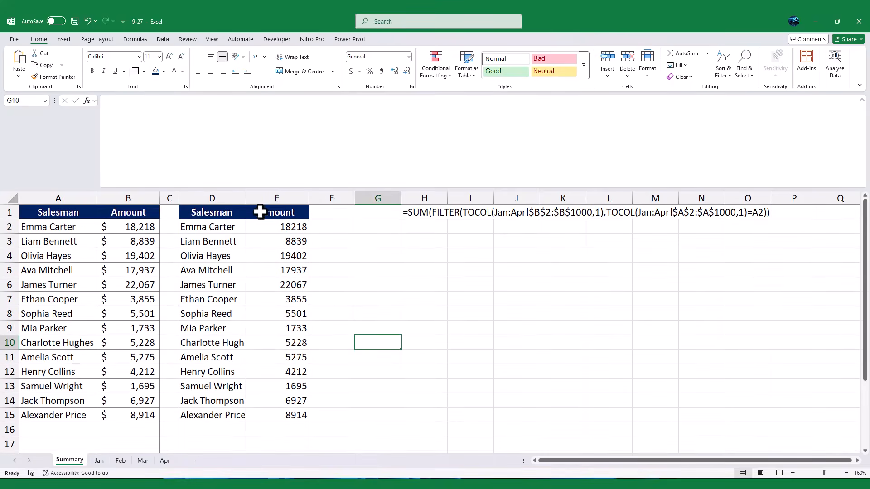
double_click(245, 197)
left_click(218, 227)
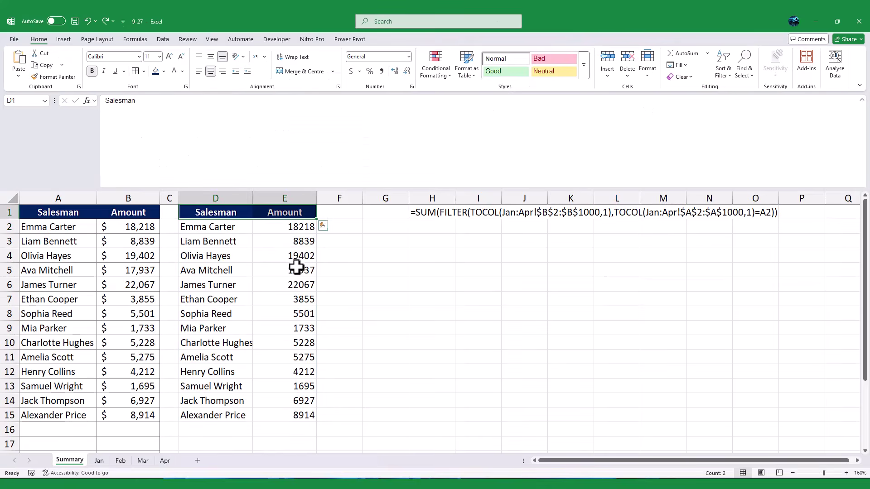
left_click(339, 284)
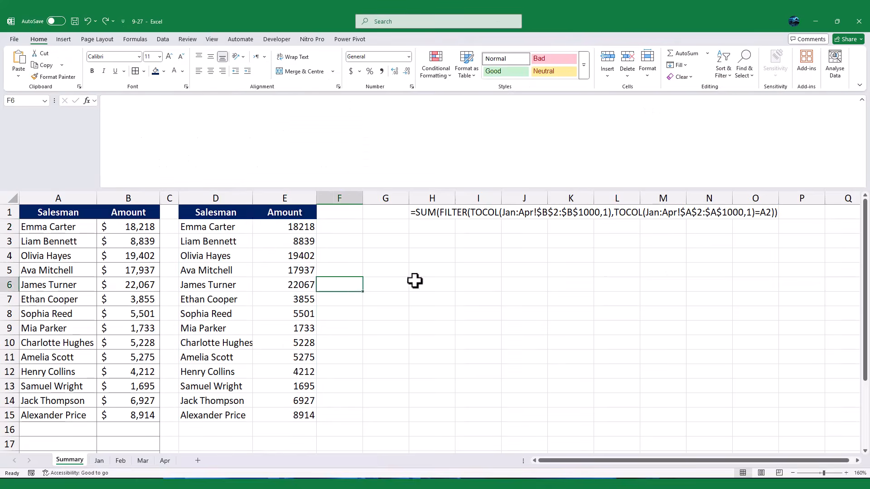
left_click(215, 226)
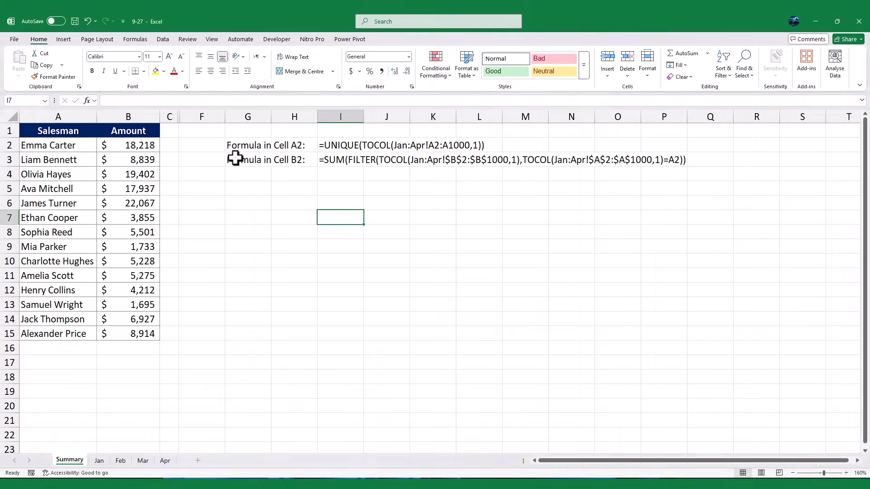
left_click(231, 145)
left_click(335, 145)
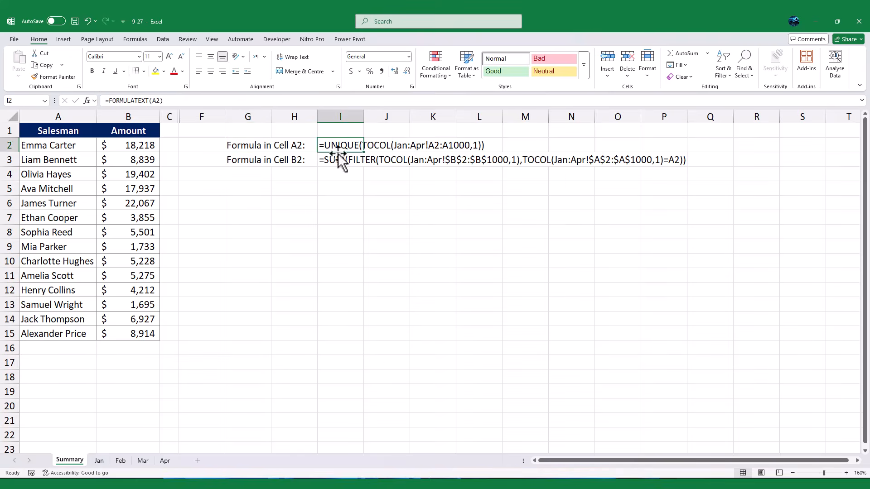
left_click(333, 161)
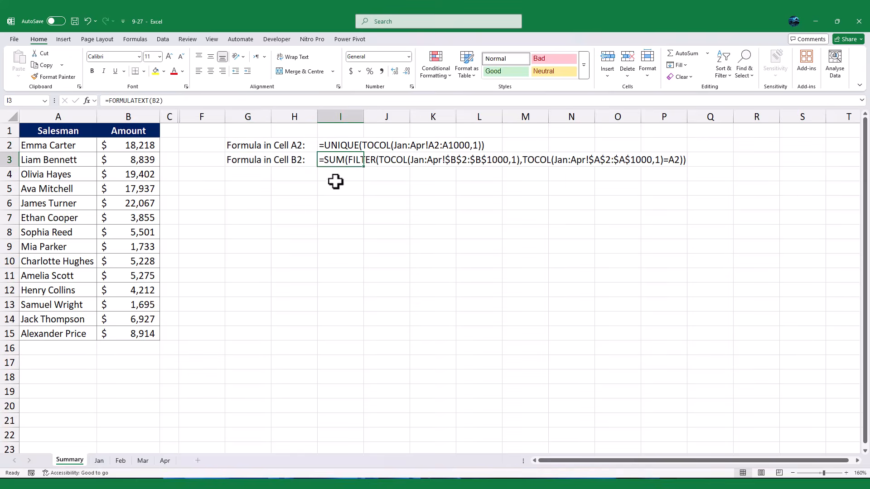
left_click(331, 228)
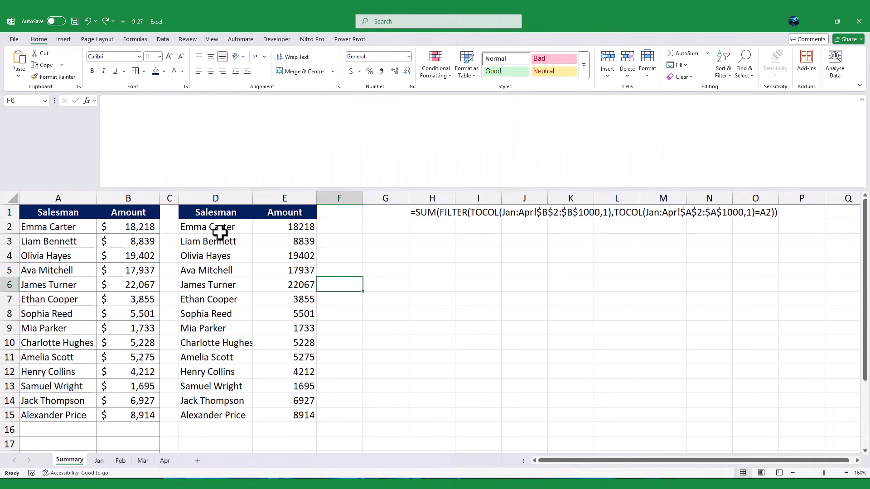
left_click(219, 229)
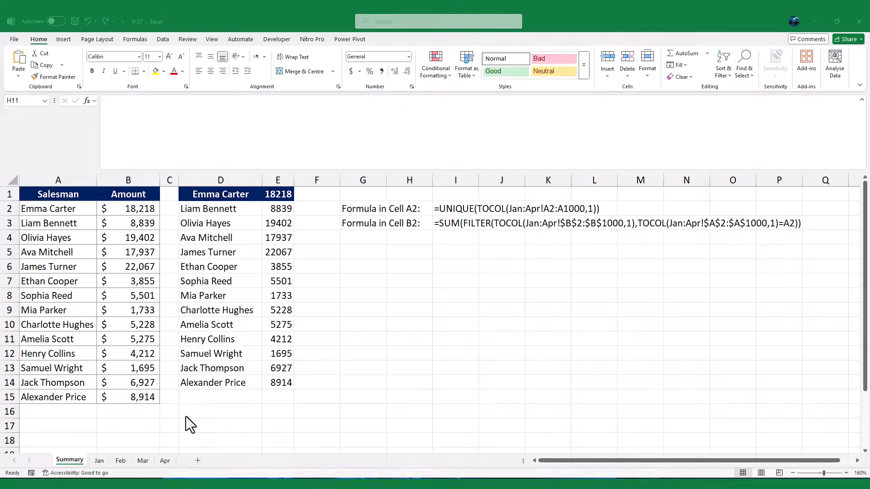
Add SD Motion with 1000 in row 7 of the Jan sheet.
left_click(99, 461)
left_click(58, 293)
type("SD")
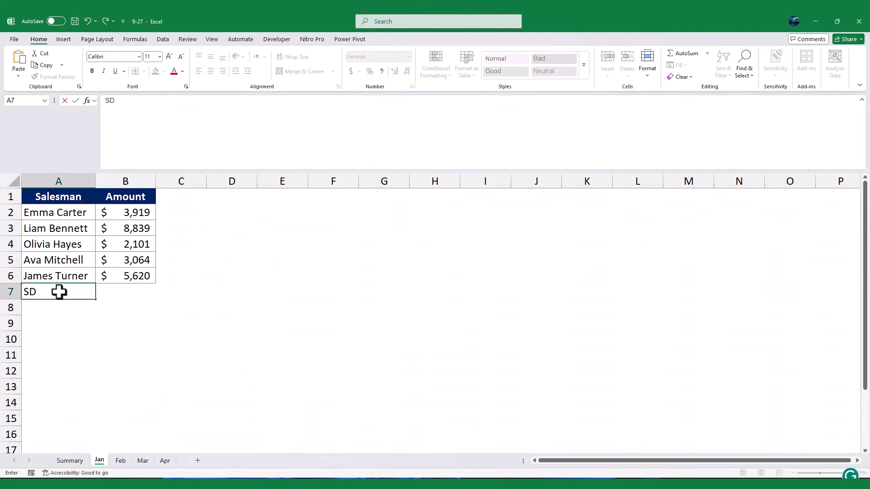
type(" Motion")
key("Tab")
type("1000")
key("Return")
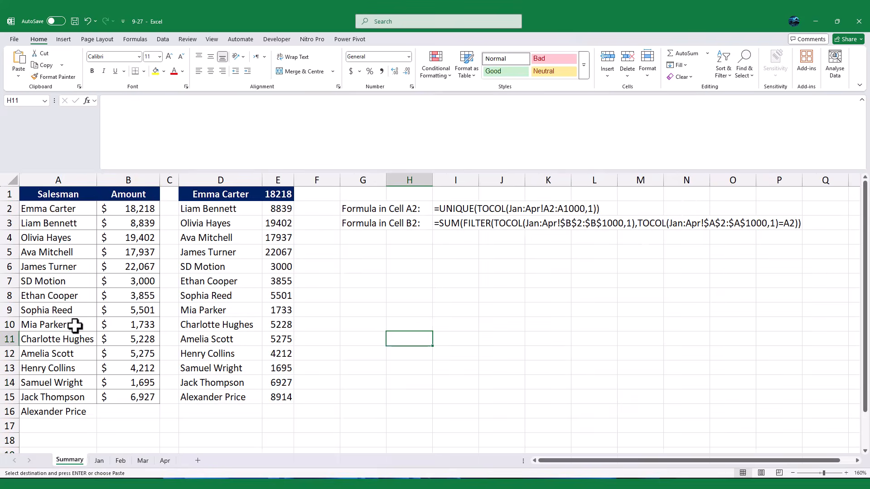
Confirm SD Motion appears in the summary results with a 3,000 total.
left_click_drag(48, 281, 130, 281)
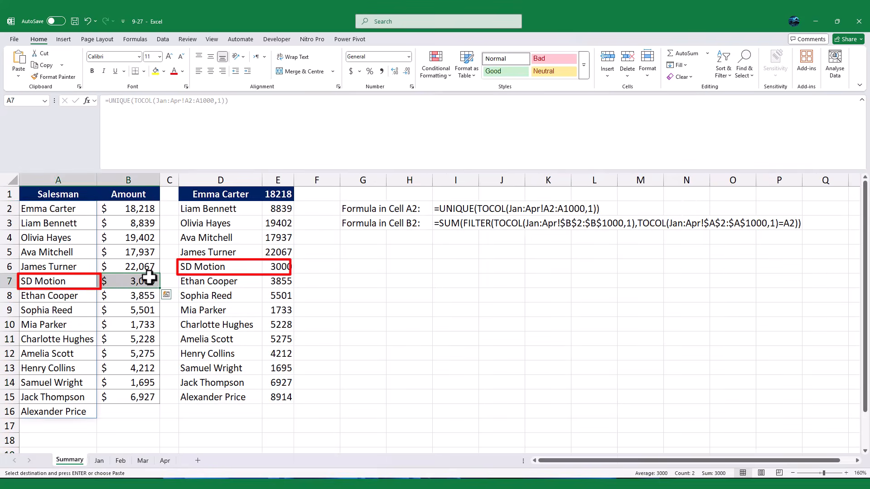
left_click_drag(193, 267, 279, 266)
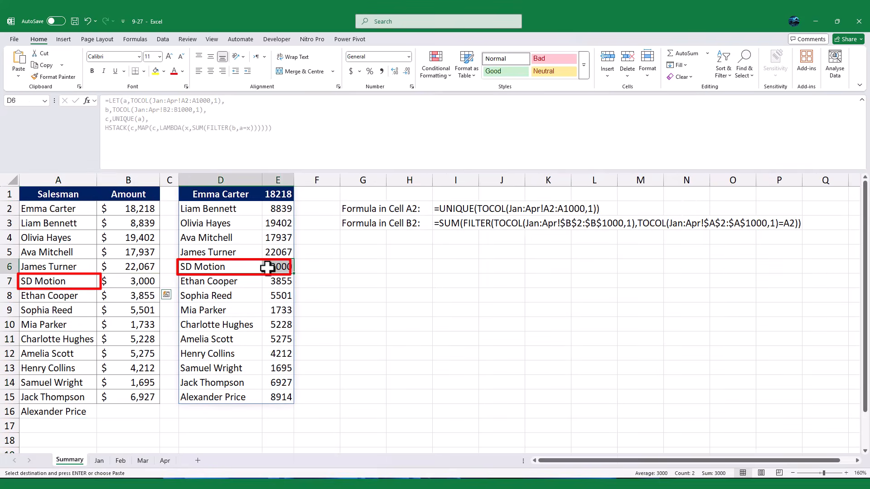
left_click(357, 342)
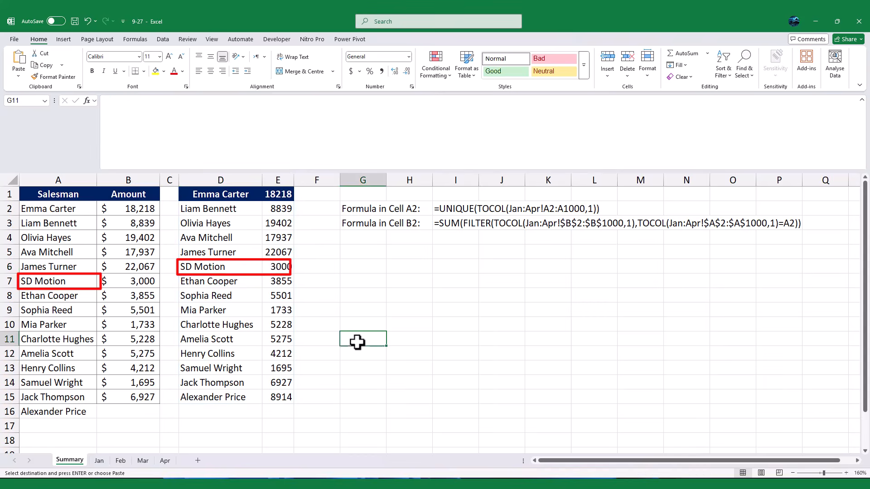